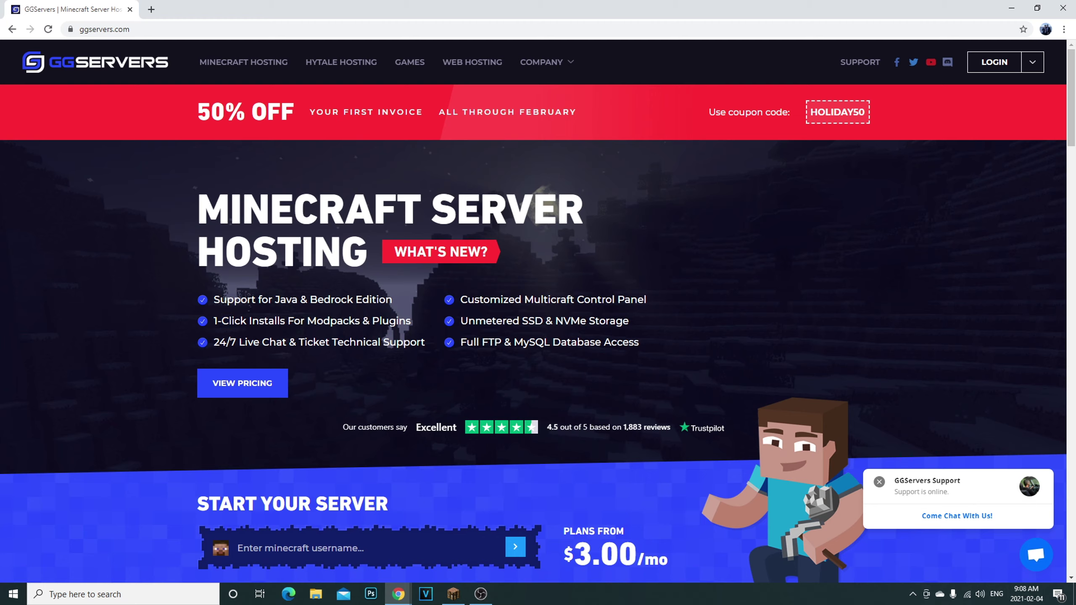
# - Highlight the hosting feature list, the MINECRAFT heading and the 50% OFF banner text
pyautogui.moveTo(424, 343); pyautogui.dragTo(199, 300)
pyautogui.click(396, 334)
pyautogui.scroll(-1, 322, 428)
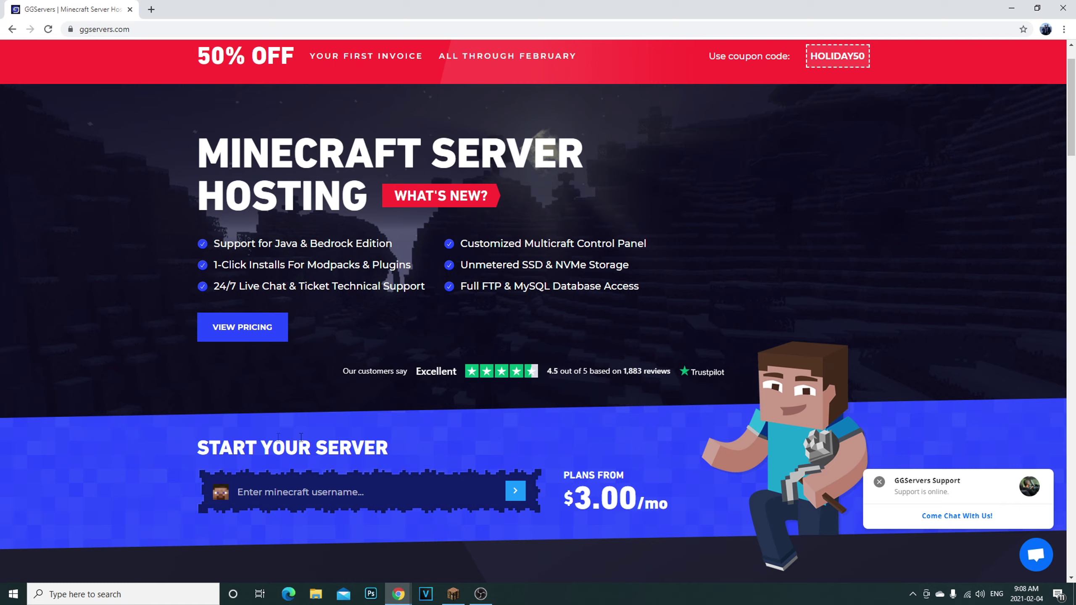
pyautogui.doubleClick(208, 140)
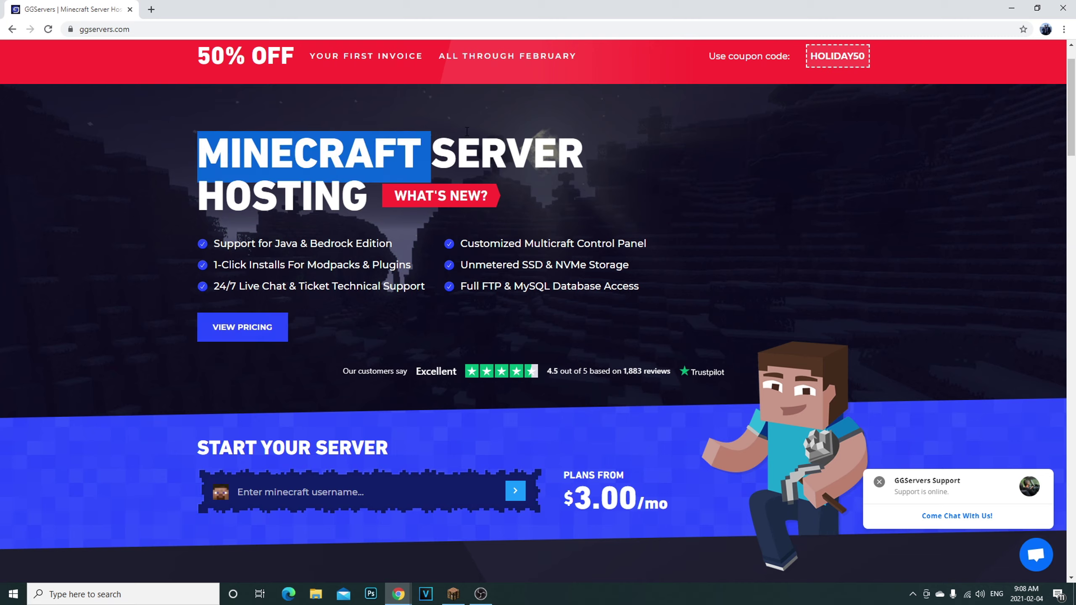
pyautogui.click(208, 140)
pyautogui.moveTo(210, 67); pyautogui.dragTo(312, 52)
pyautogui.click(240, 62)
pyautogui.click(268, 60)
pyautogui.moveTo(210, 61); pyautogui.dragTo(245, 59)
pyautogui.click(286, 59)
# - Copy the HOLIDAY50 coupon code and click into the Minecraft username field
pyautogui.moveTo(739, 48); pyautogui.dragTo(716, 57)
pyautogui.click(828, 65)
pyautogui.click(817, 57)
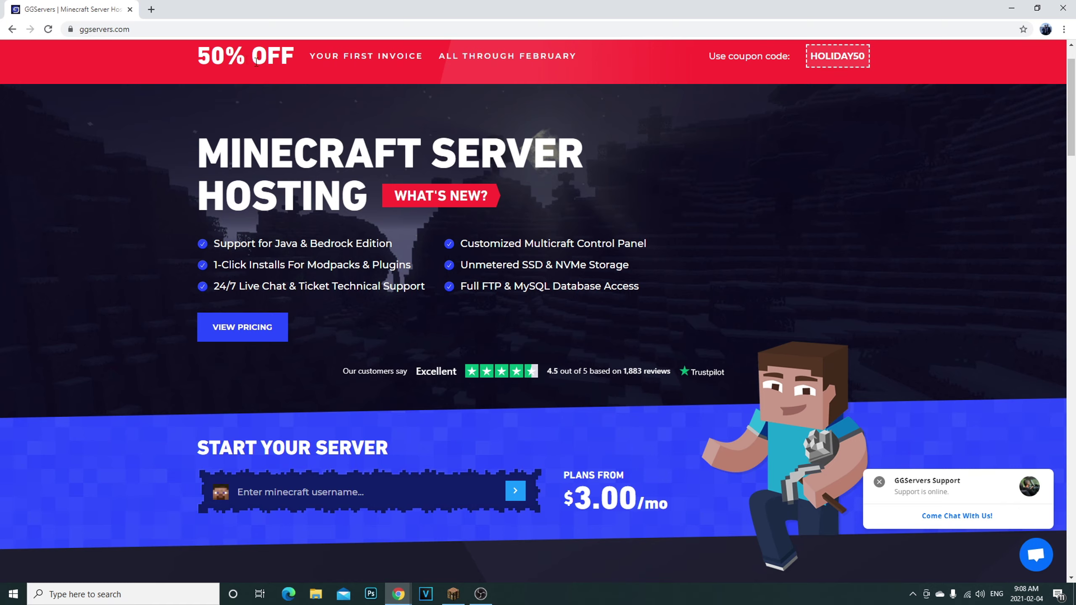
pyautogui.scroll(1, 243, 87)
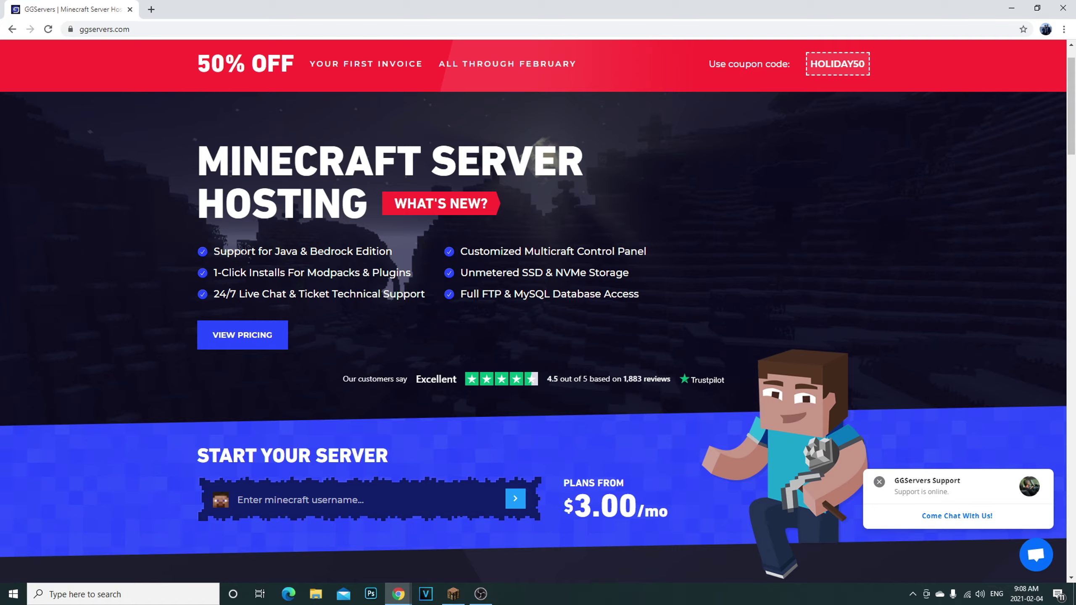
pyautogui.scroll(-6, 302, 342)
pyautogui.scroll(4, 302, 343)
pyautogui.click(322, 386)
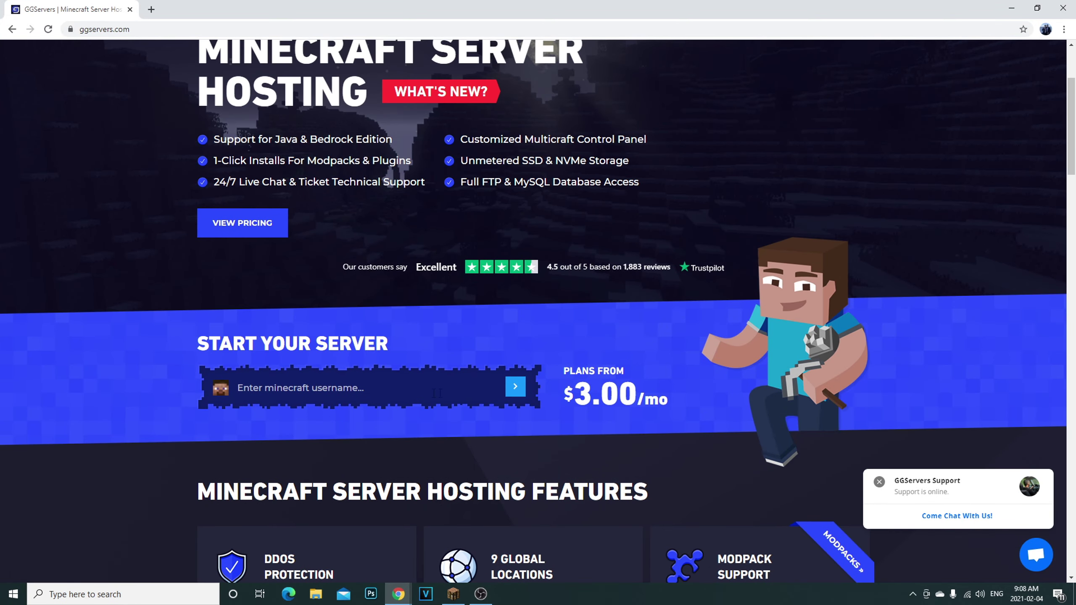
pyautogui.scroll(1, 333, 365)
# - Open VIEW PRICING, scroll through the plan cards, and highlight the Stone plan's player count
pyautogui.click(231, 282)
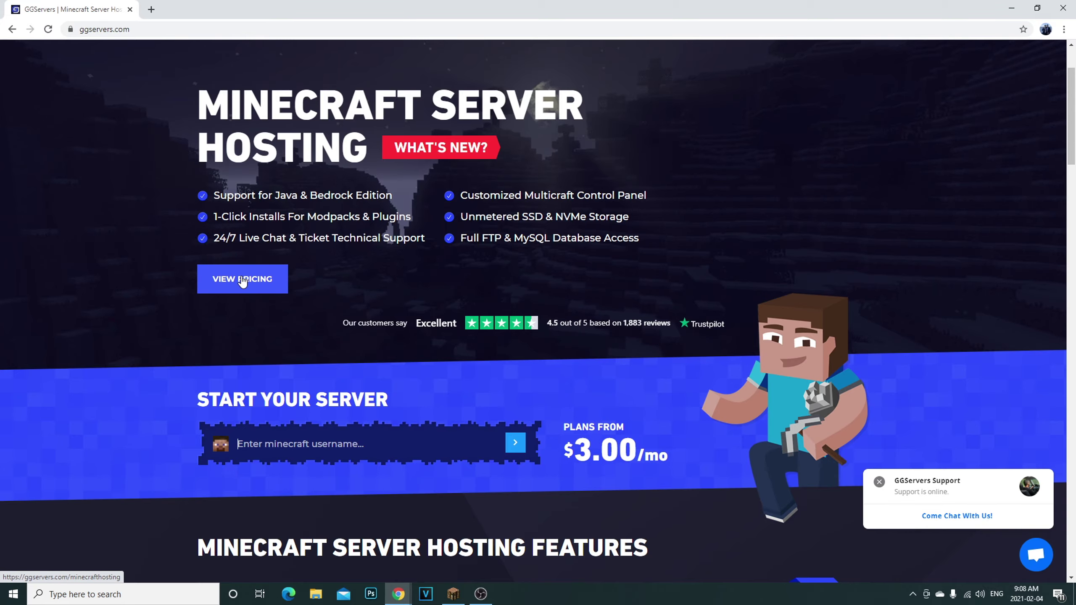
pyautogui.scroll(-4, 336, 276)
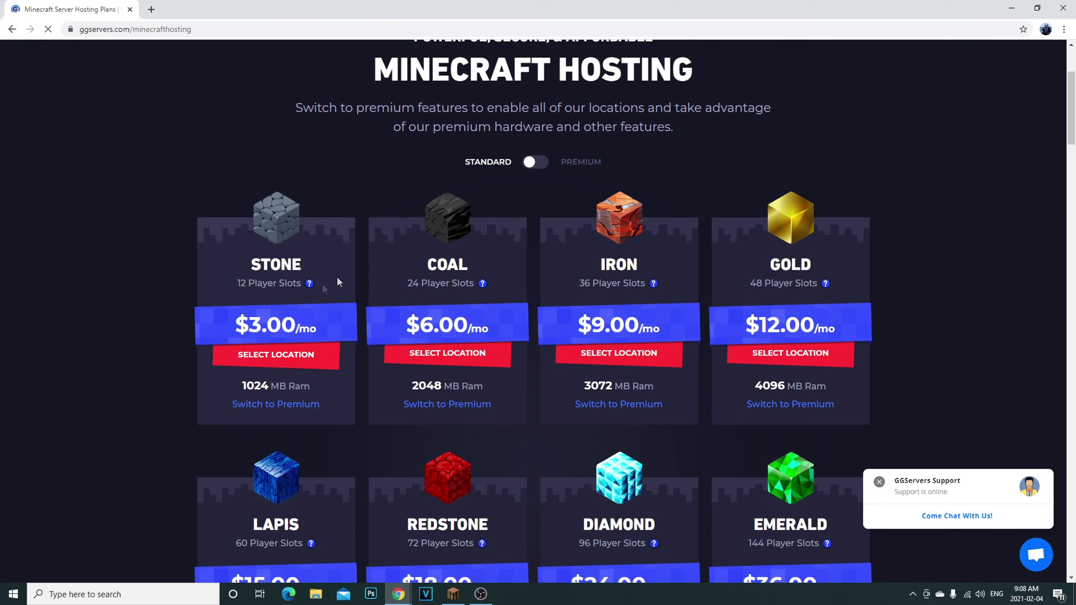
pyautogui.scroll(-5, 468, 309)
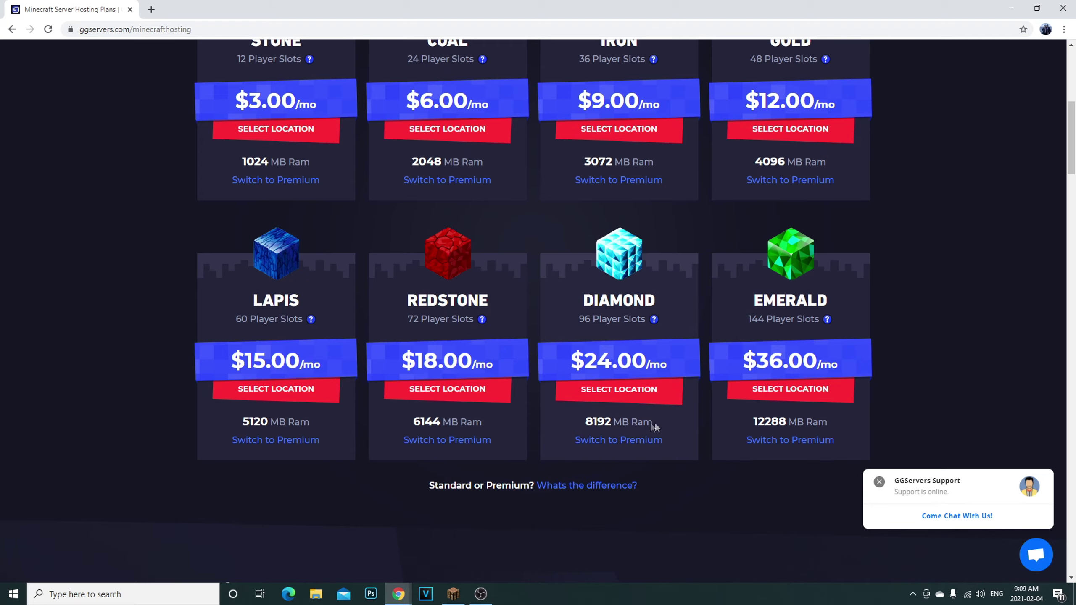
pyautogui.scroll(2, 613, 413)
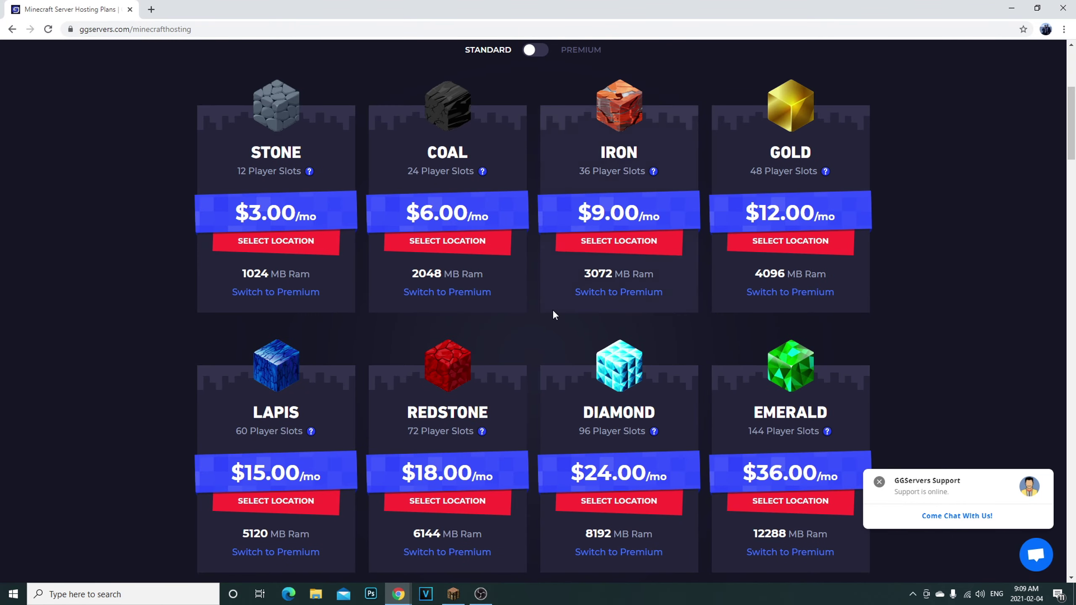
pyautogui.scroll(-2, 622, 338)
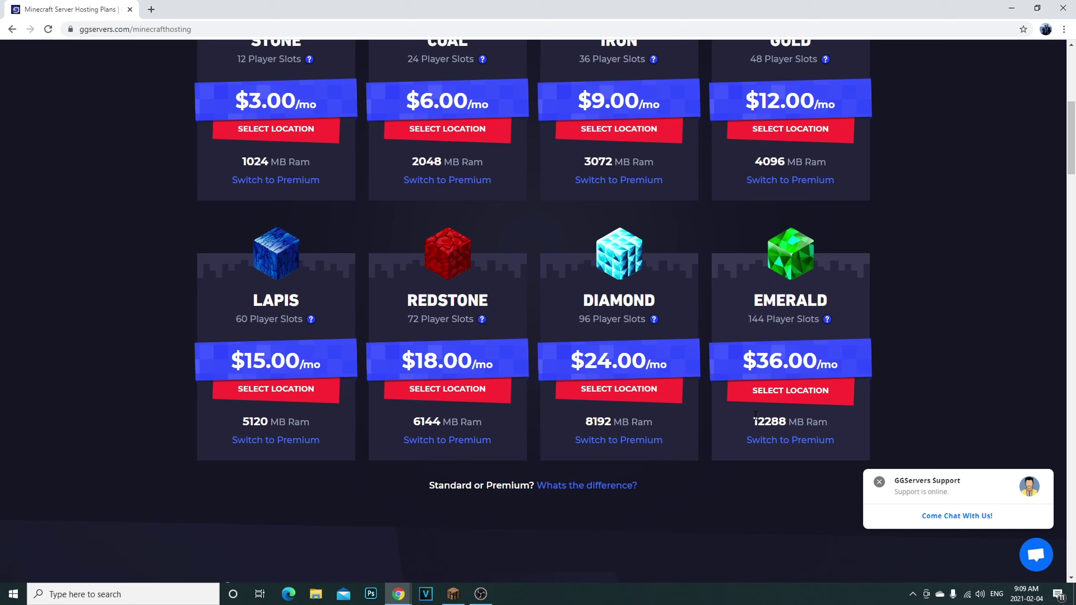
pyautogui.scroll(3, 643, 256)
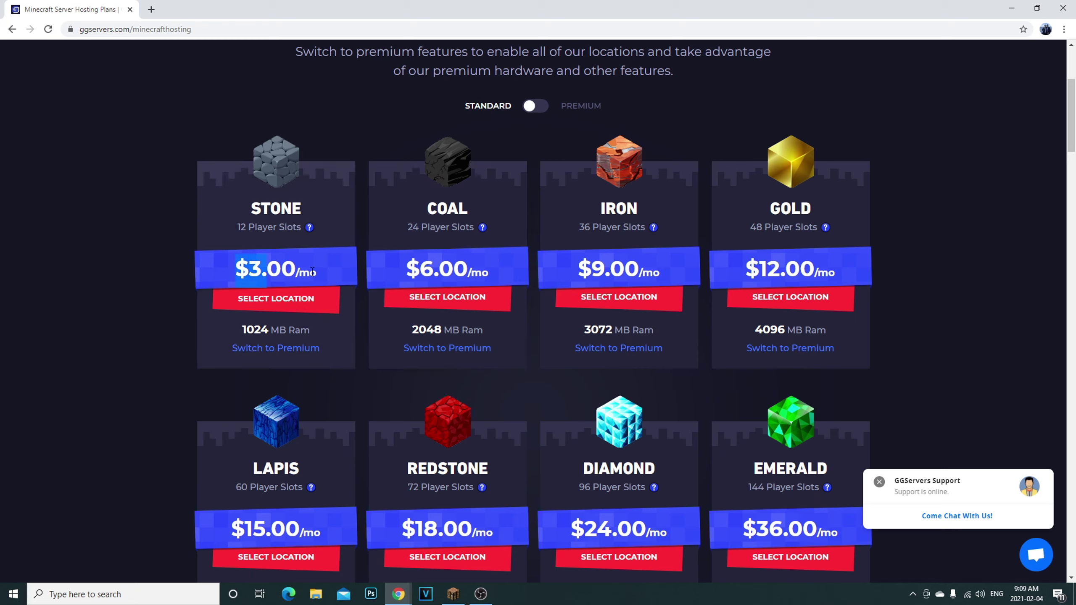
pyautogui.moveTo(237, 228); pyautogui.dragTo(280, 229)
# - Highlight the Stone plan's price on its card
pyautogui.click(279, 229)
pyautogui.moveTo(250, 271); pyautogui.dragTo(307, 271)
pyautogui.click(274, 267)
pyautogui.click(306, 271)
# - Pick Montreal, Canada under Premium Locations for the Stone plan
pyautogui.click(298, 310)
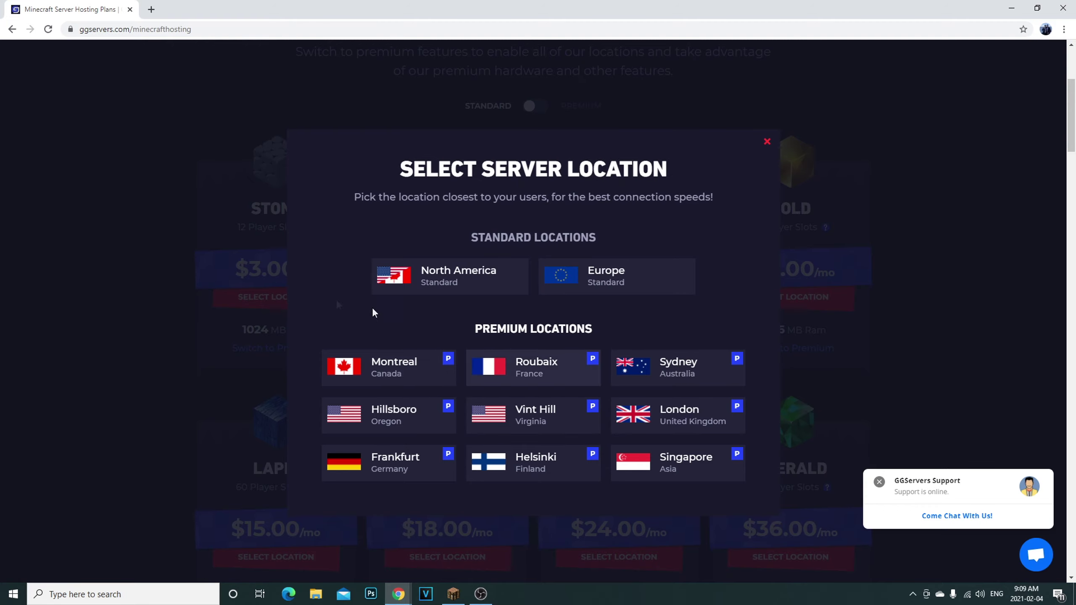
pyautogui.click(768, 142)
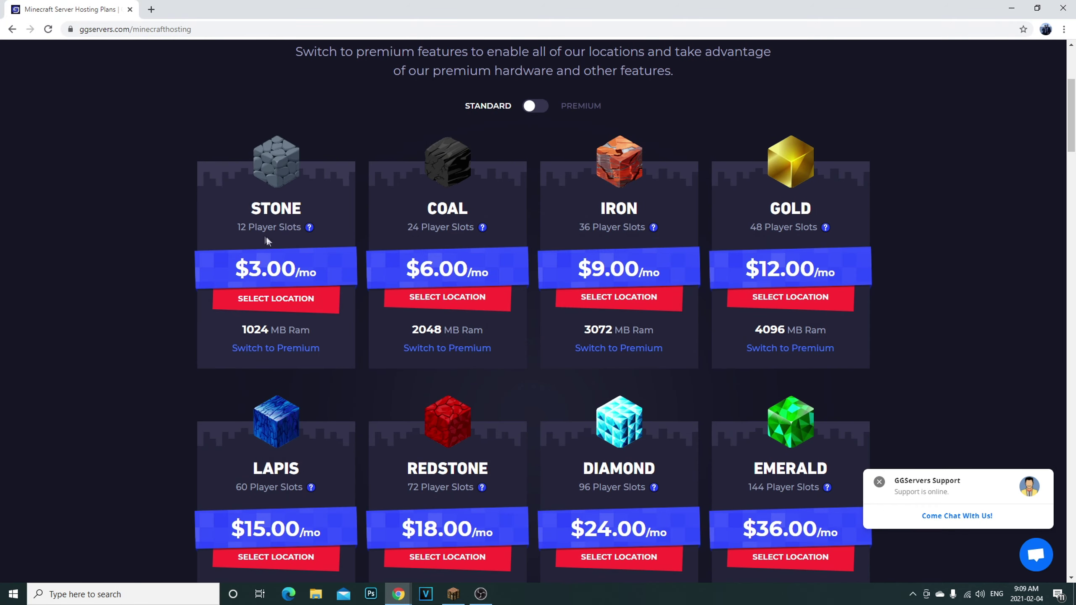
pyautogui.click(289, 306)
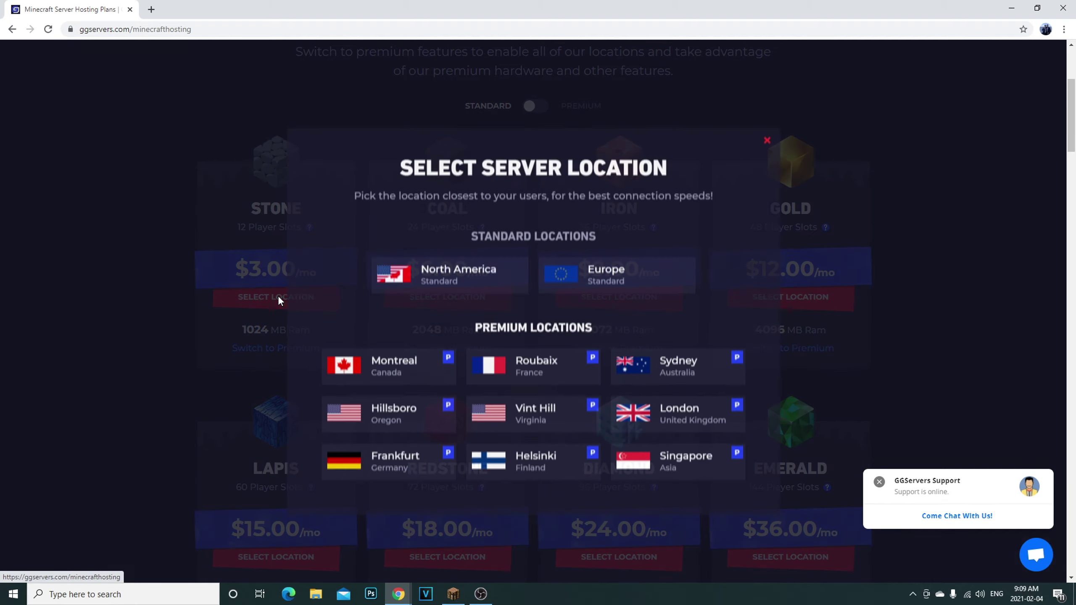
pyautogui.click(386, 371)
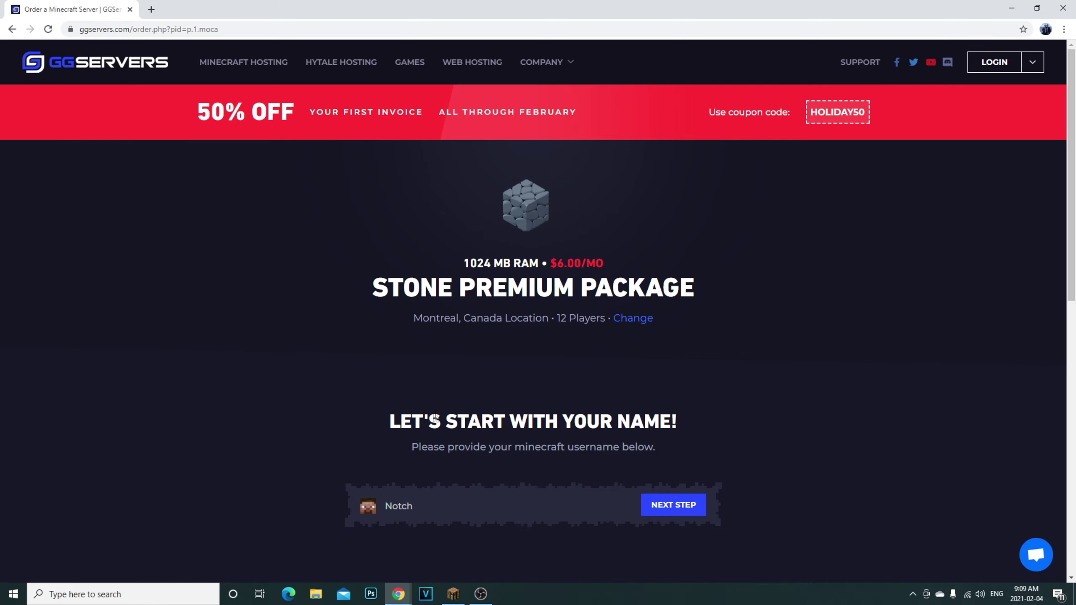
# - Fill in the saved Minecraft username and choose Minecraft Java Edition
pyautogui.scroll(-4, 492, 419)
pyautogui.click(466, 338)
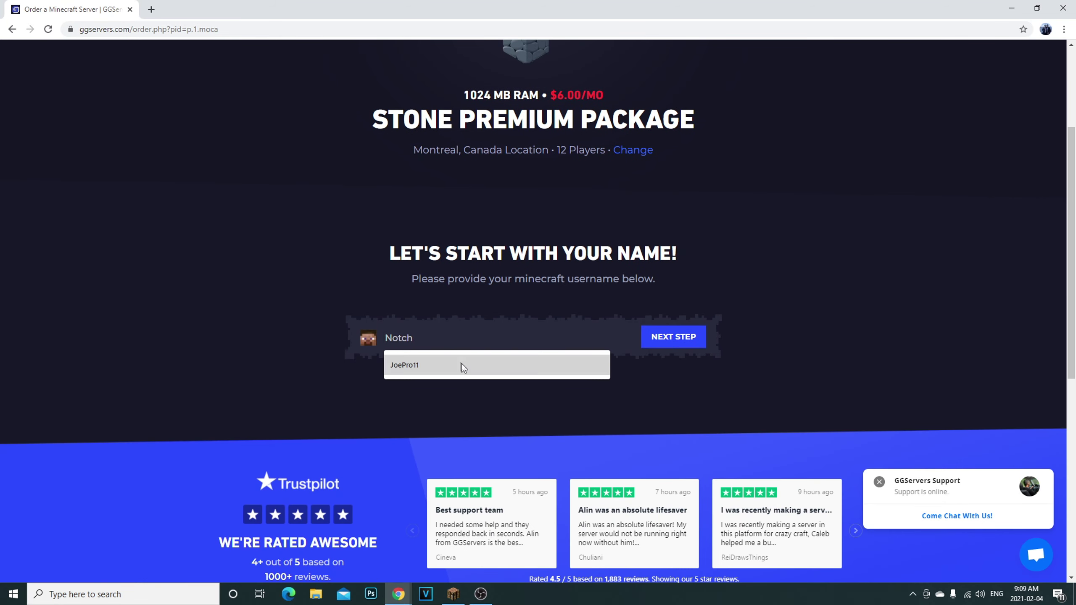
pyautogui.click(458, 367)
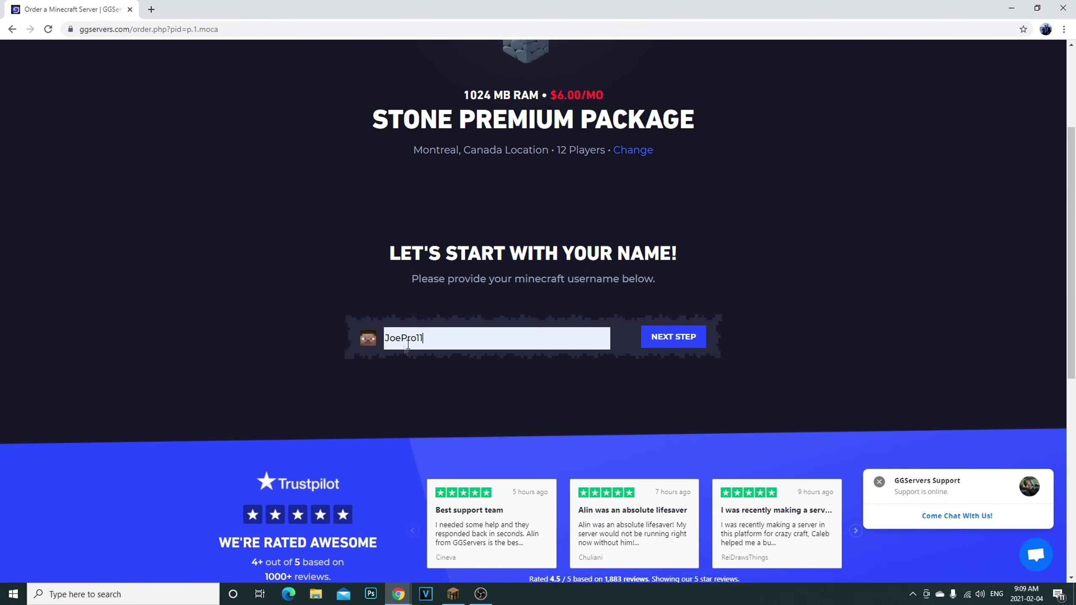
pyautogui.click(645, 344)
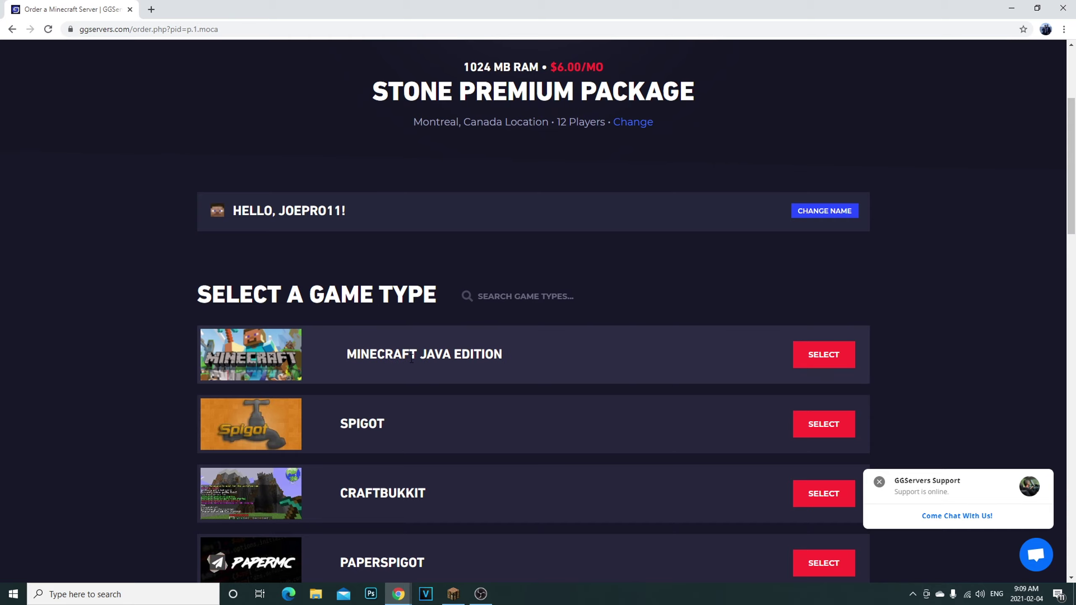
pyautogui.click(820, 356)
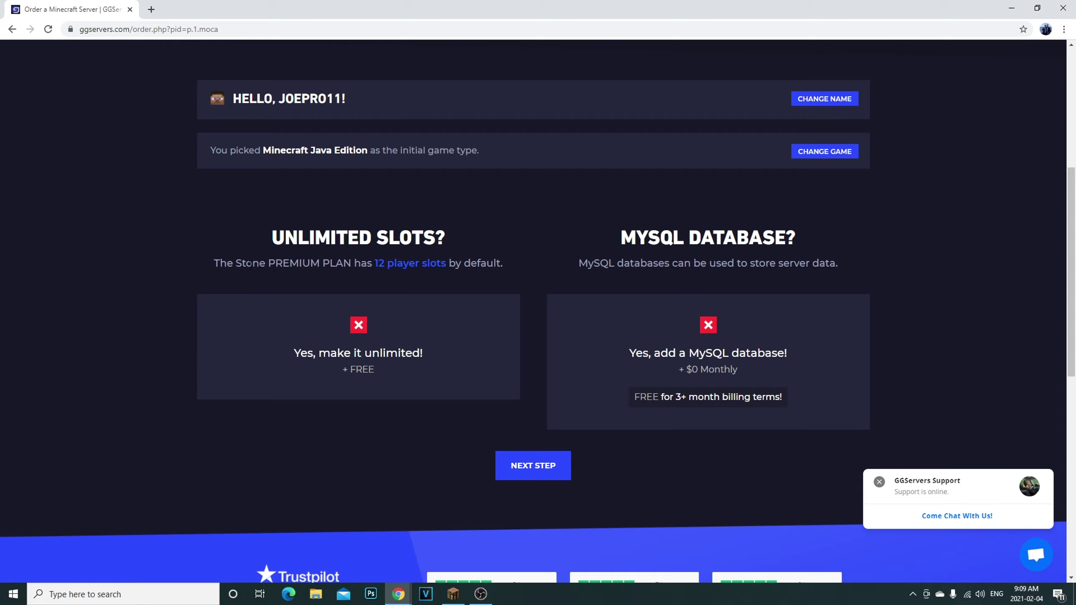
# - Choose unlimited player slots and leave the MySQL database off
pyautogui.moveTo(250, 263); pyautogui.dragTo(337, 263)
pyautogui.click(336, 263)
pyautogui.click(374, 378)
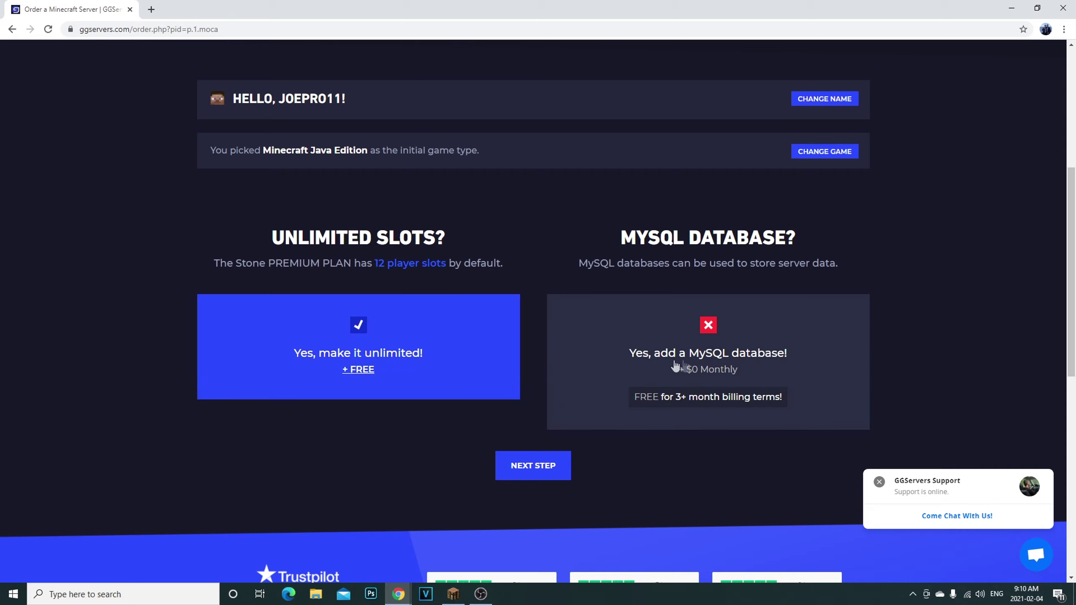
pyautogui.click(619, 366)
pyautogui.click(688, 367)
# - Choose Subdomain access and enter 'yout' to set the address youtube.mcs.cx
pyautogui.click(552, 462)
pyautogui.scroll(-2, 280, 386)
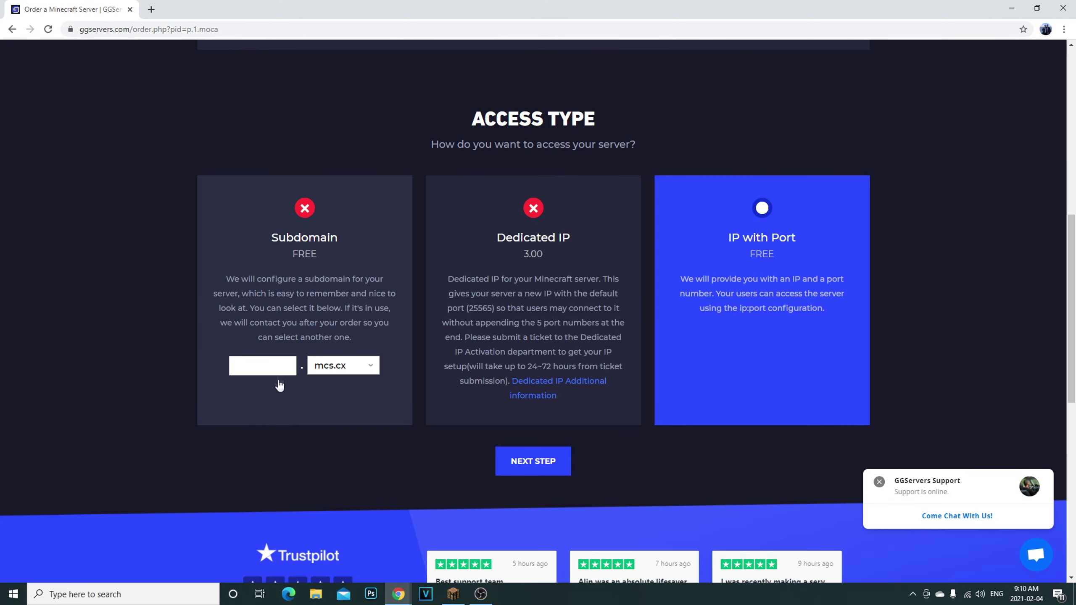
pyautogui.click(279, 384)
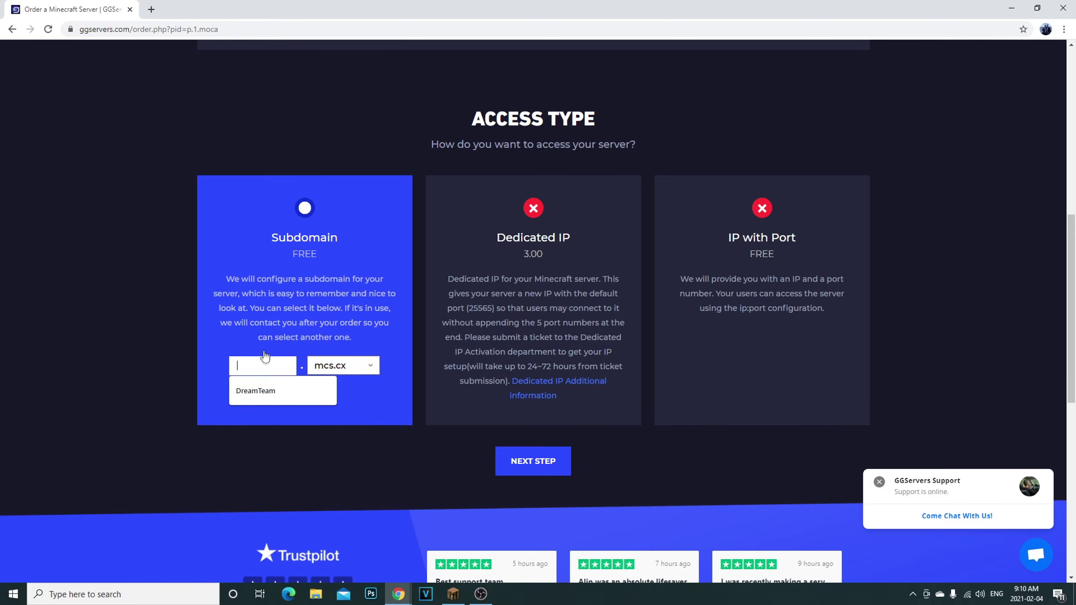
pyautogui.click(411, 440)
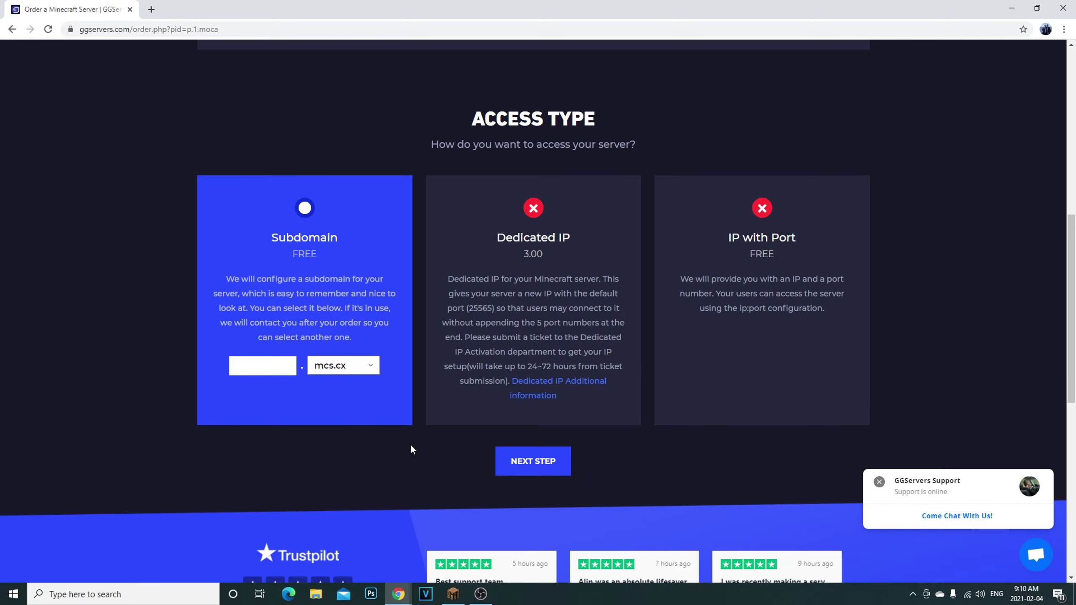
pyautogui.click(531, 466)
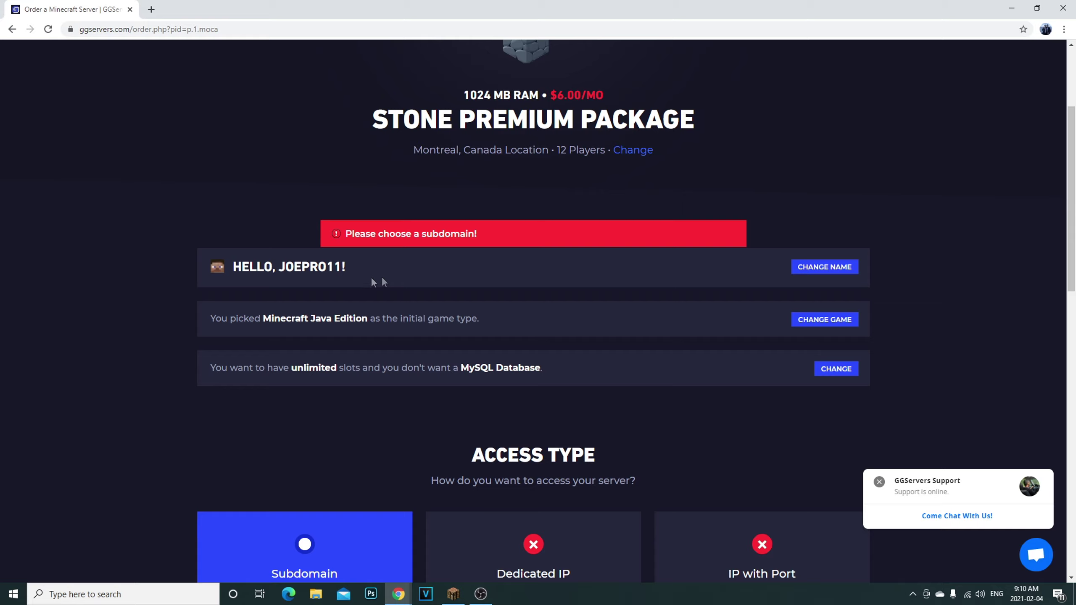
pyautogui.scroll(-5, 406, 423)
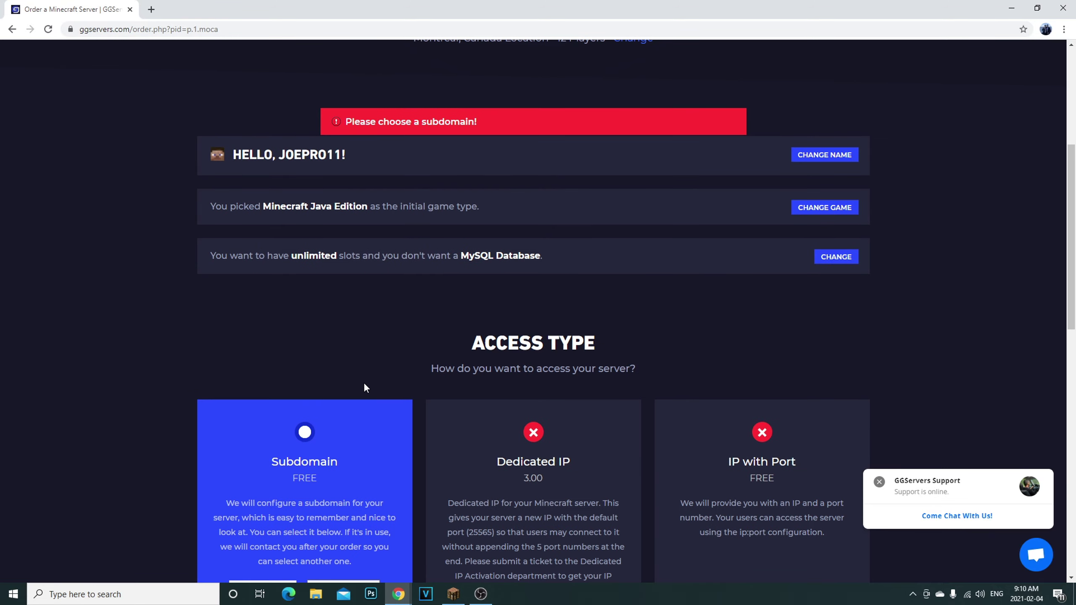
pyautogui.click(265, 486)
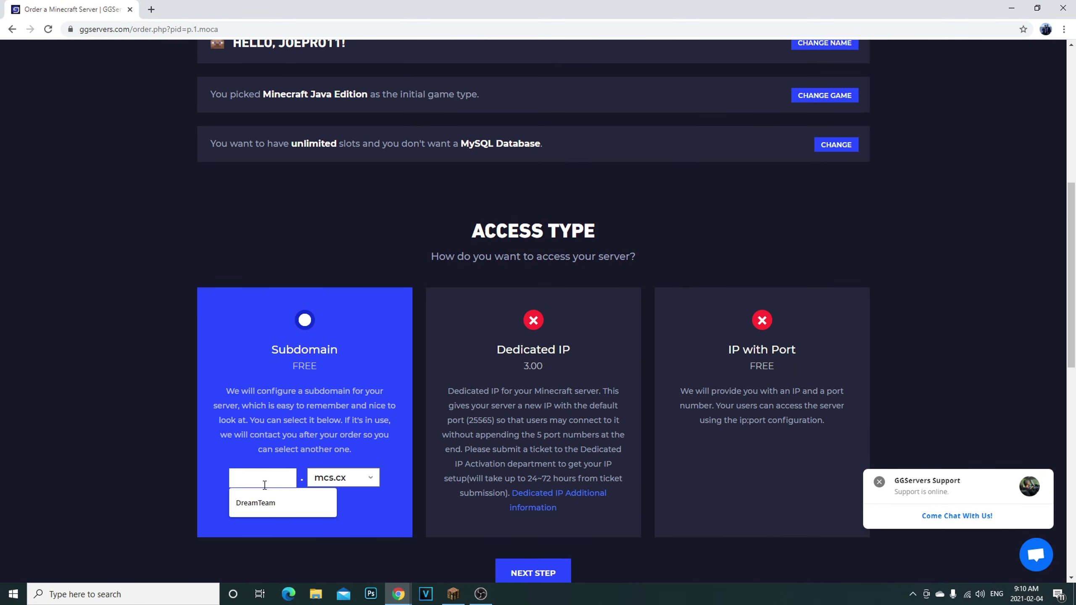
pyautogui.write('youtube')
pyautogui.click(555, 575)
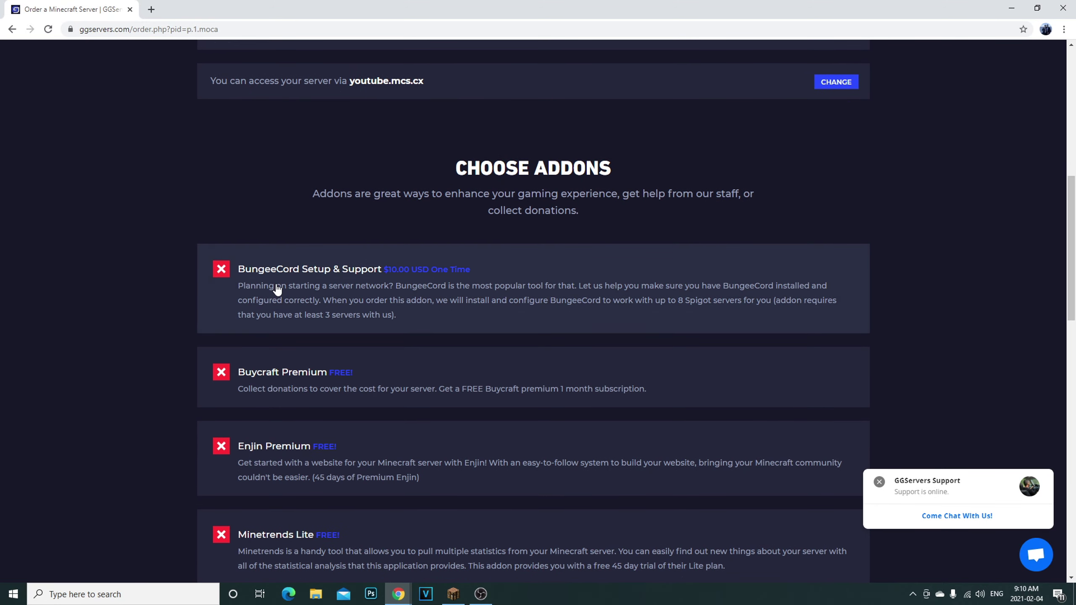
pyautogui.scroll(-1, 284, 280)
pyautogui.scroll(-2, 309, 248)
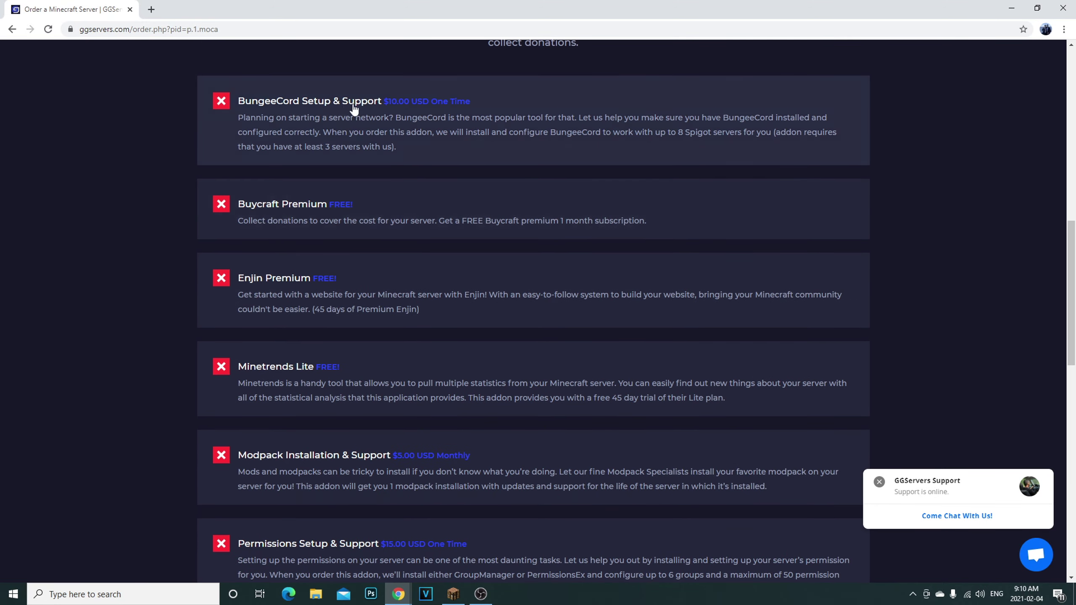
pyautogui.scroll(-2, 292, 354)
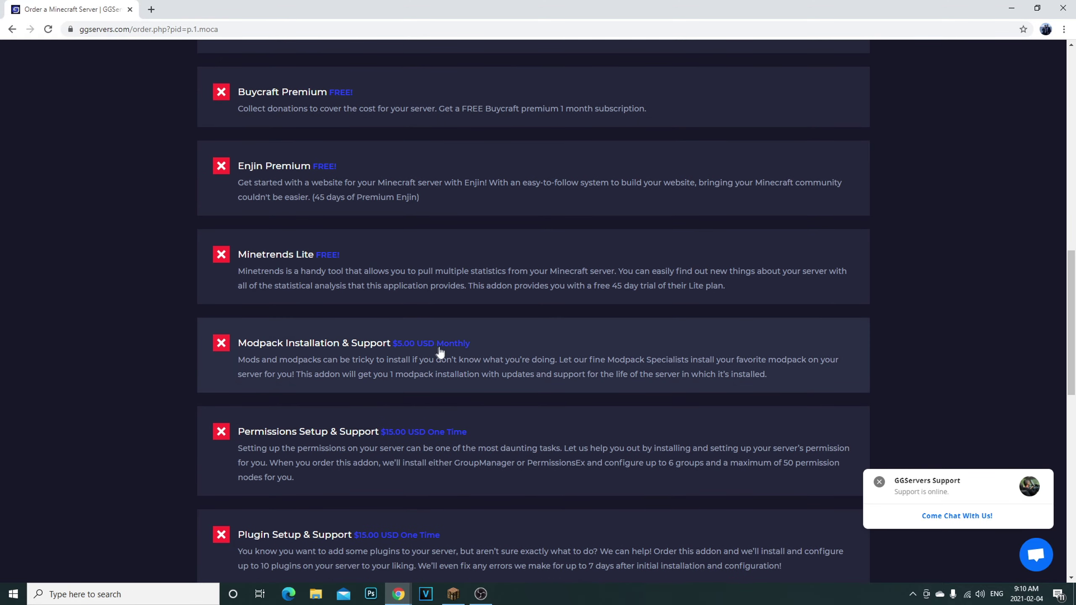
pyautogui.scroll(-7, 428, 356)
# - Toggle billing between Quarterly and Monthly, keep Monthly, then go back to the hosting plans
pyautogui.click(529, 230)
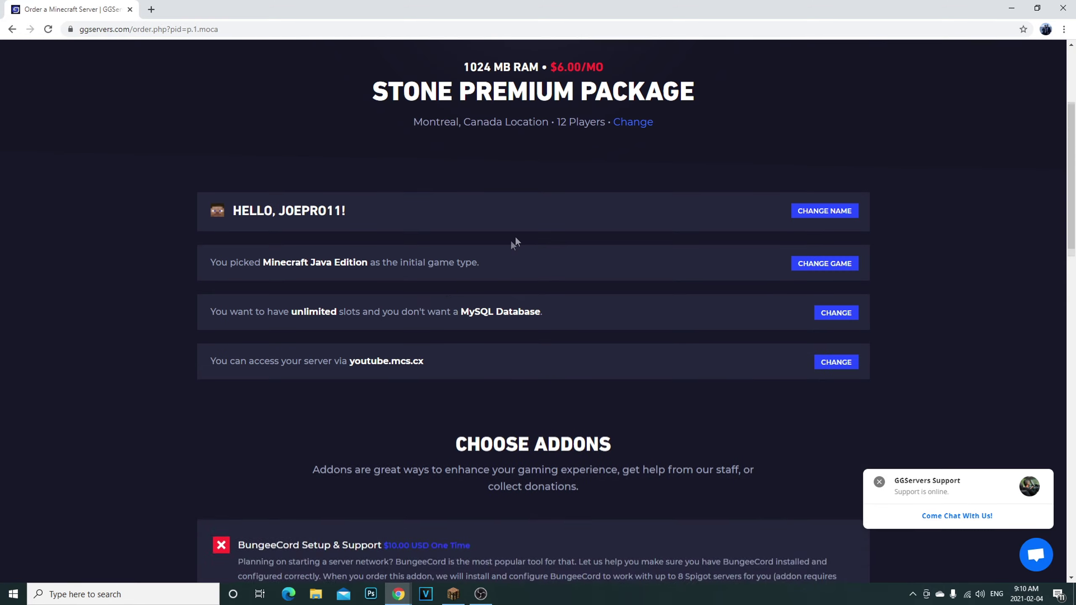
pyautogui.scroll(-6, 473, 341)
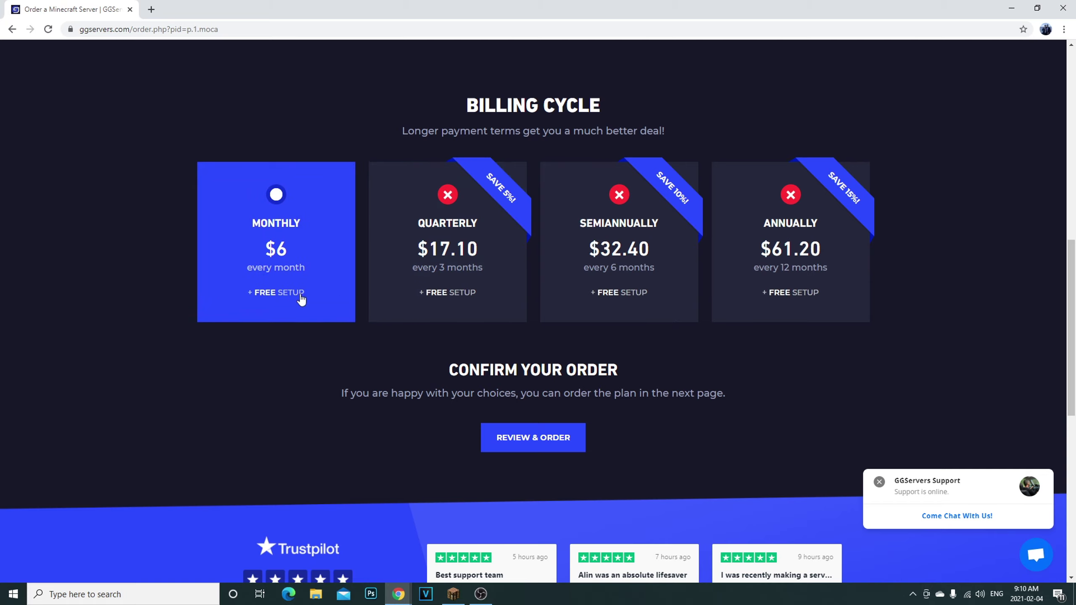
pyautogui.click(446, 275)
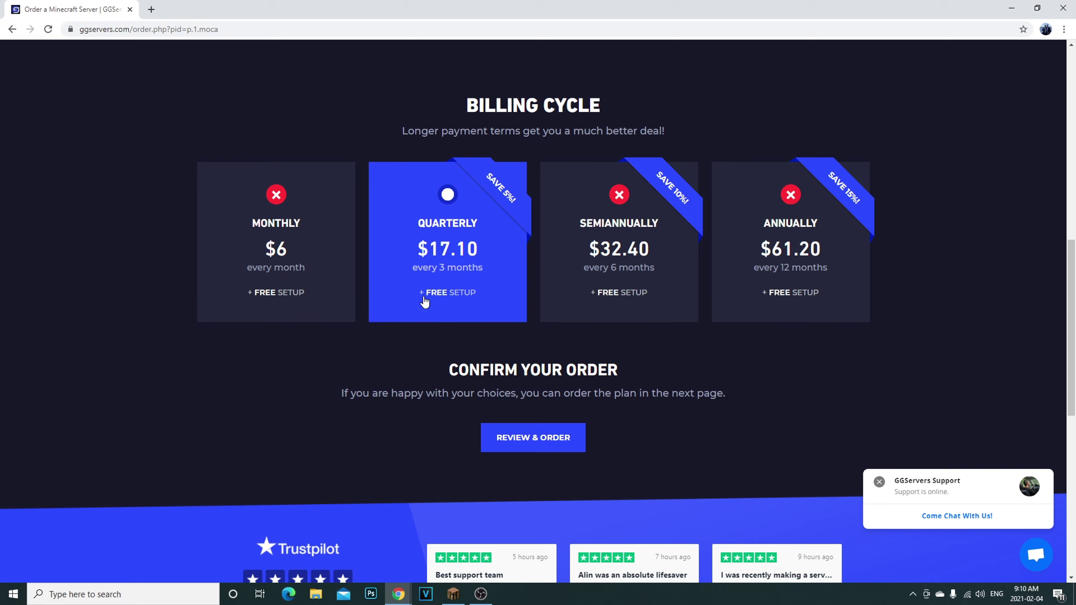
pyautogui.scroll(3, 425, 300)
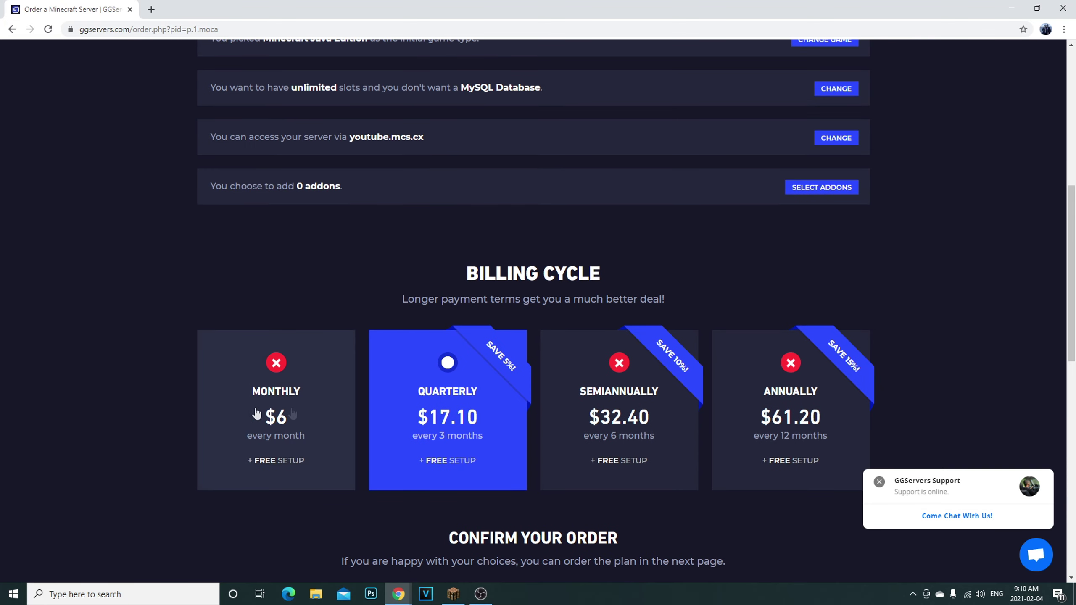
pyautogui.click(244, 429)
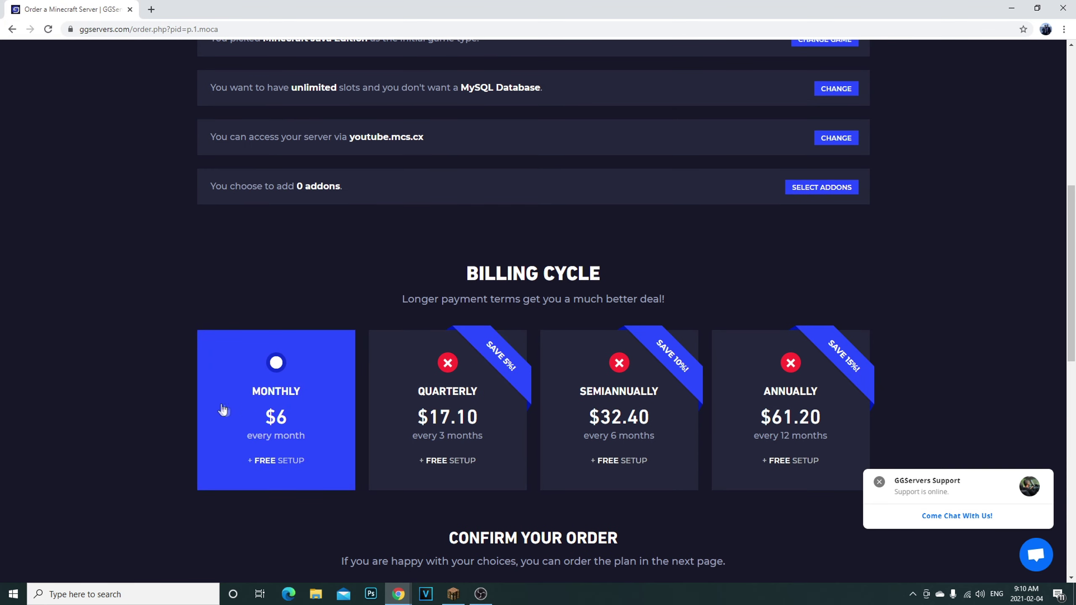
pyautogui.click(385, 431)
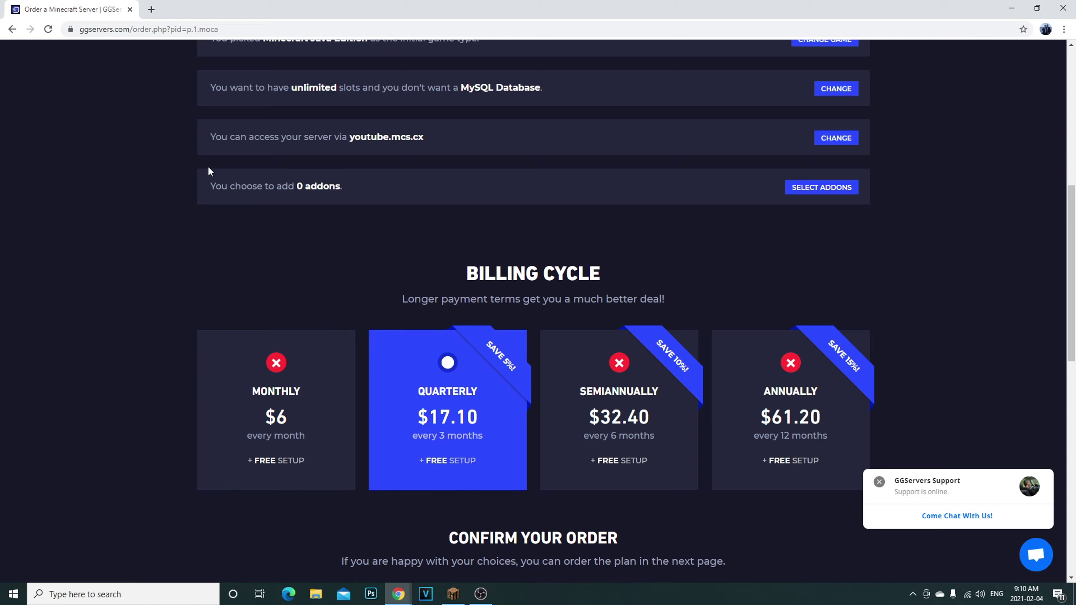
pyautogui.click(294, 357)
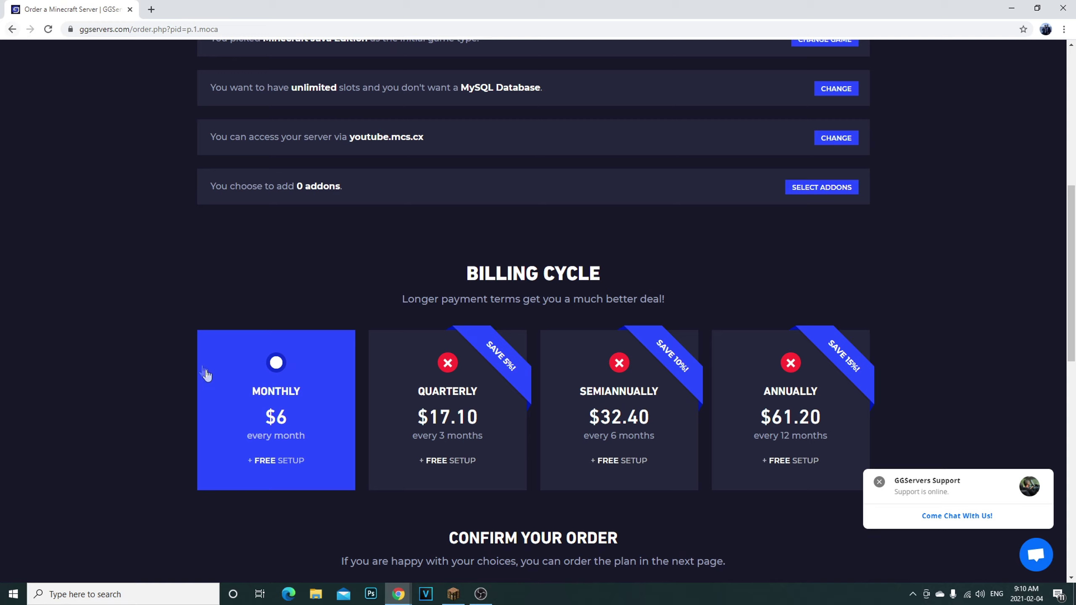
pyautogui.click(10, 30)
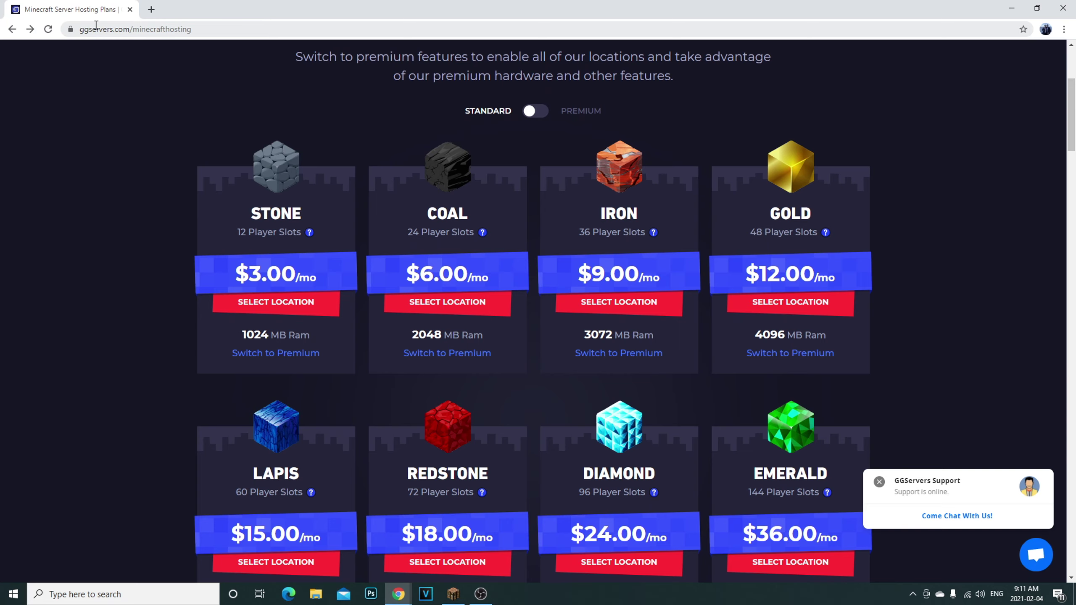
pyautogui.click(1012, 7)
# - Restore the browser on JBG Server's View Server page and expand, then collapse, its file options
pyautogui.click(398, 594)
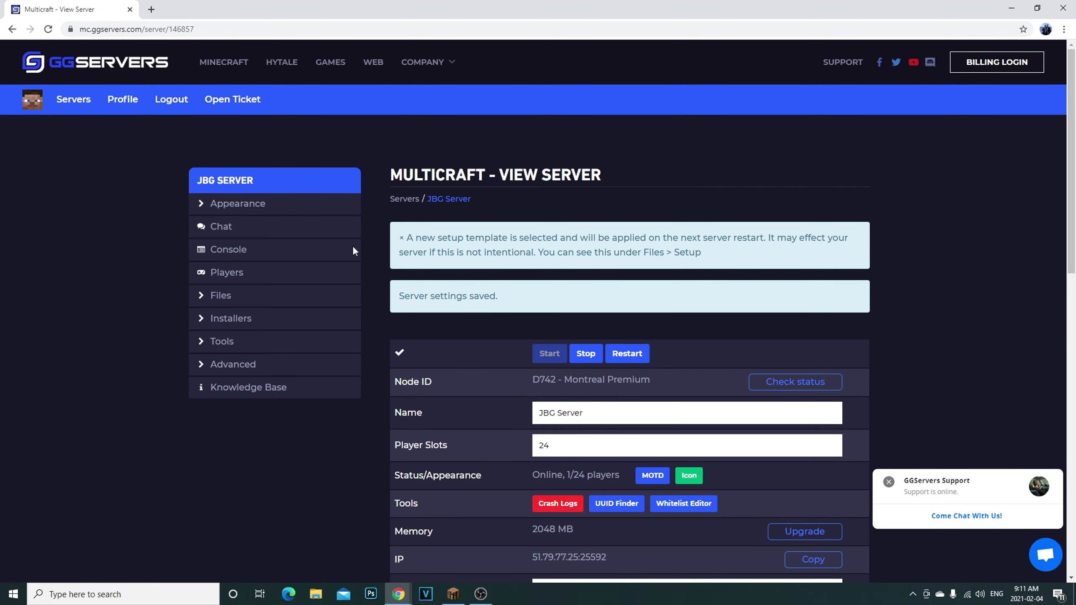
pyautogui.scroll(-1, 555, 352)
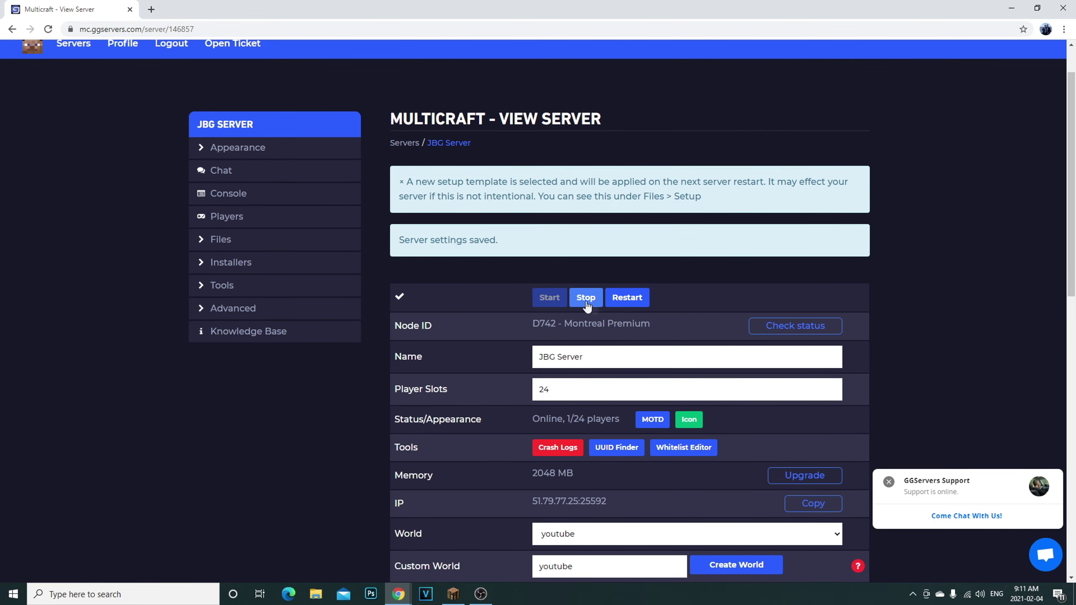
pyautogui.scroll(-4, 535, 384)
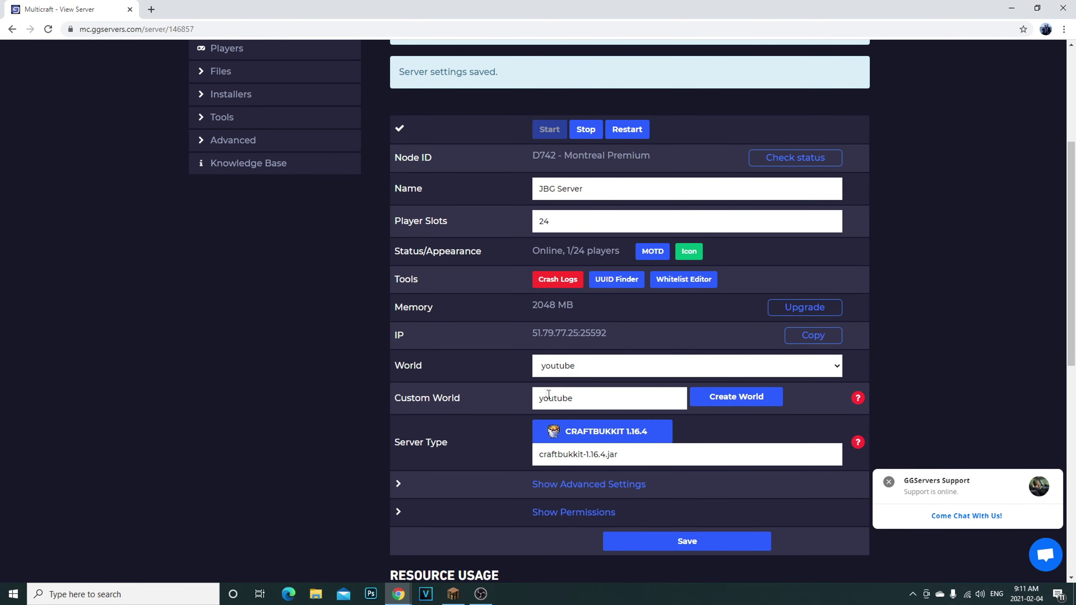
pyautogui.scroll(5, 439, 335)
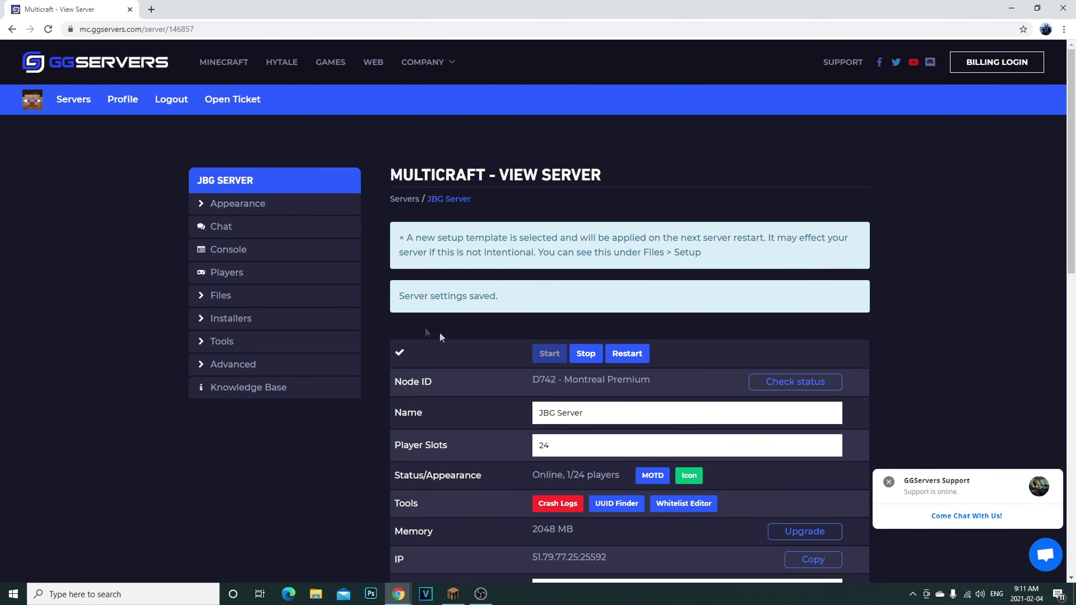
pyautogui.click(221, 297)
pyautogui.click(218, 296)
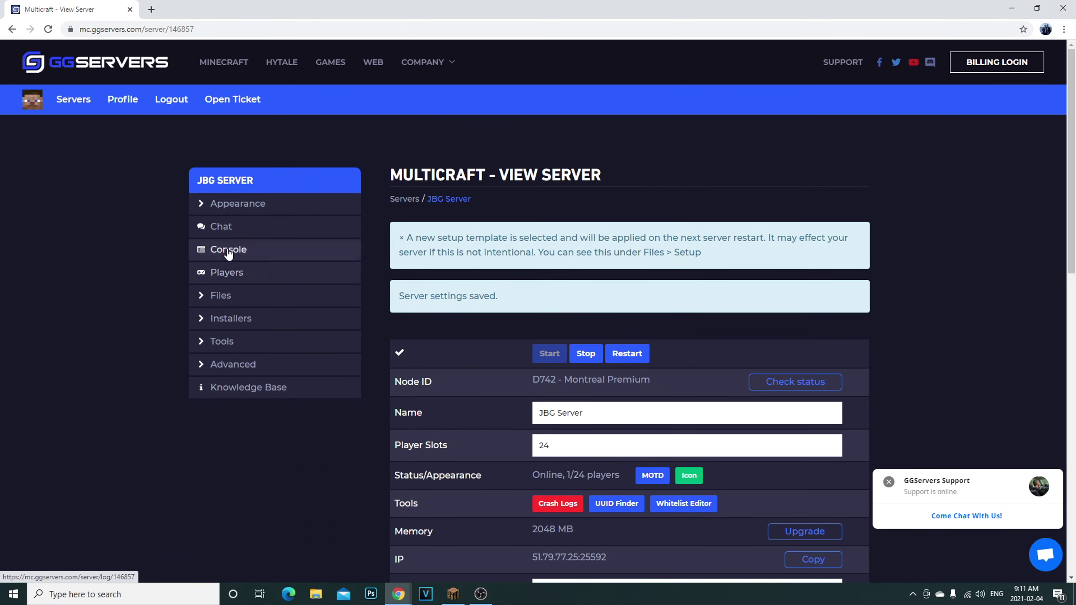
# - Select and highlight text among JBG Server's status and settings details
pyautogui.click(260, 101)
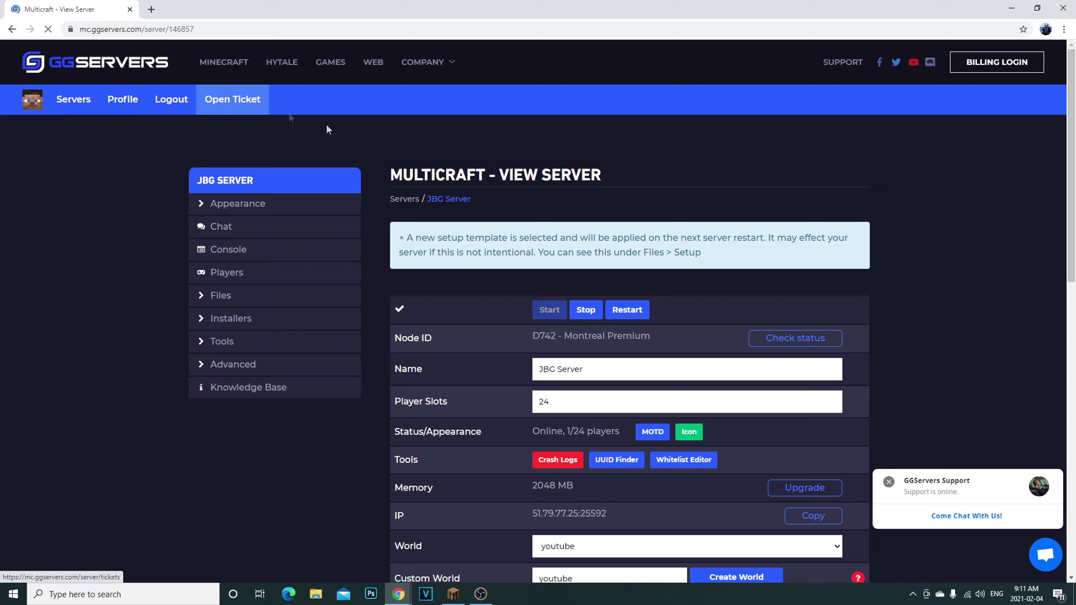
pyautogui.moveTo(408, 239); pyautogui.dragTo(528, 244)
pyautogui.click(480, 180)
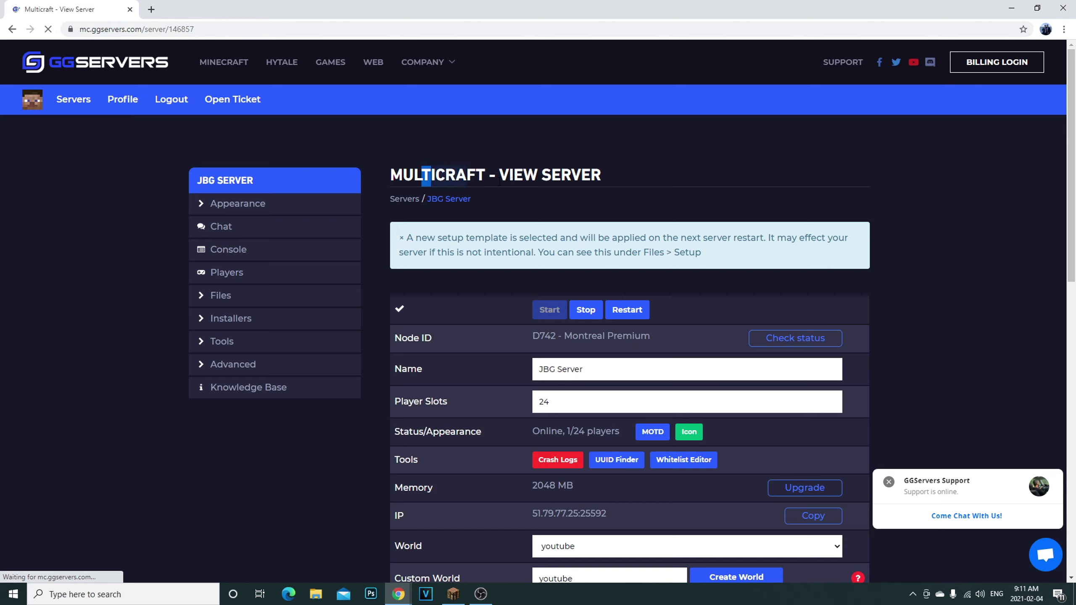
pyautogui.doubleClick(440, 175)
pyautogui.click(521, 181)
pyautogui.click(552, 174)
pyautogui.moveTo(431, 175); pyautogui.dragTo(562, 174)
pyautogui.click(561, 175)
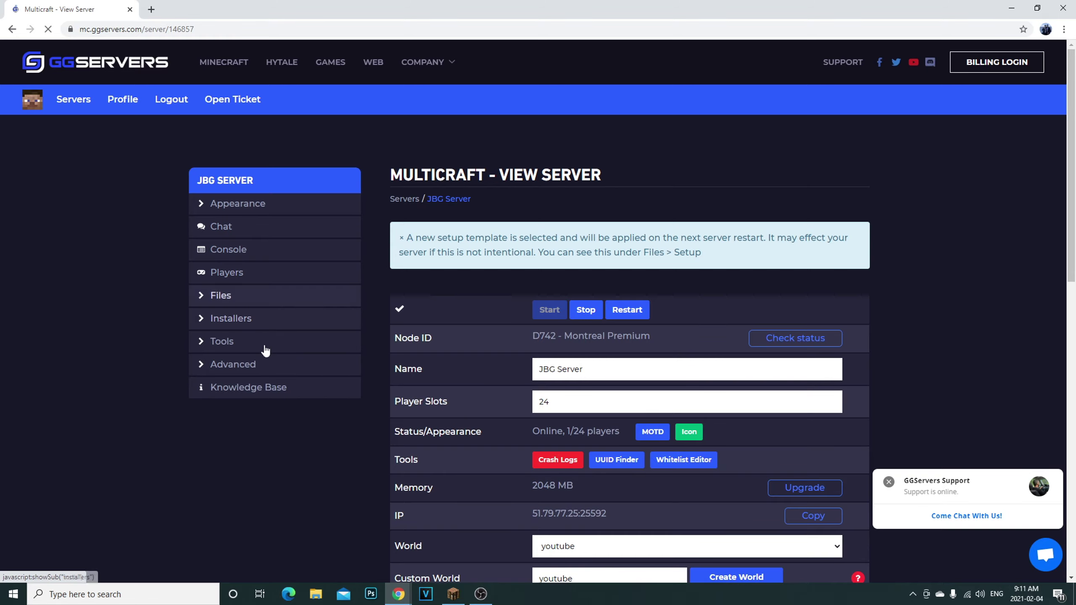
# - Expand the plugin and datapack installers and browse Server Type options, keeping CraftBukkit 1.16.4
pyautogui.click(248, 323)
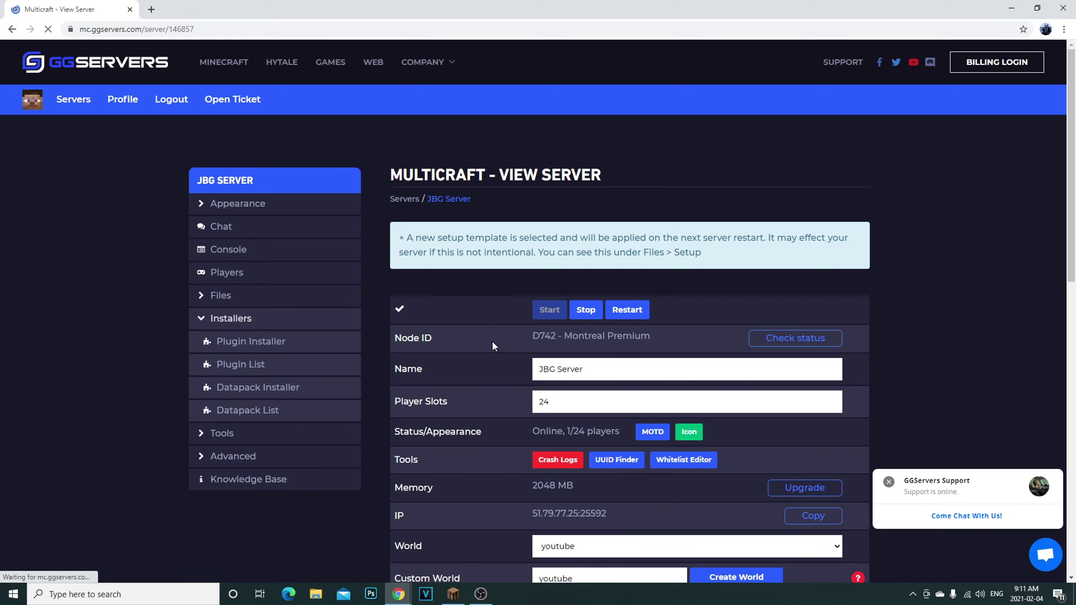
pyautogui.scroll(-5, 492, 341)
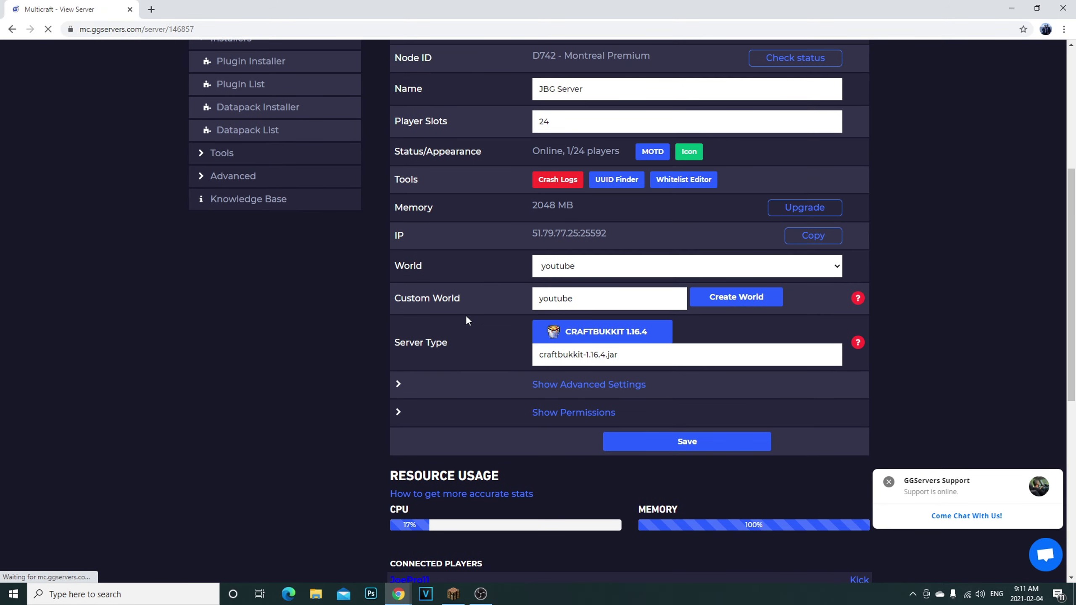
pyautogui.click(586, 335)
pyautogui.scroll(-2, 610, 471)
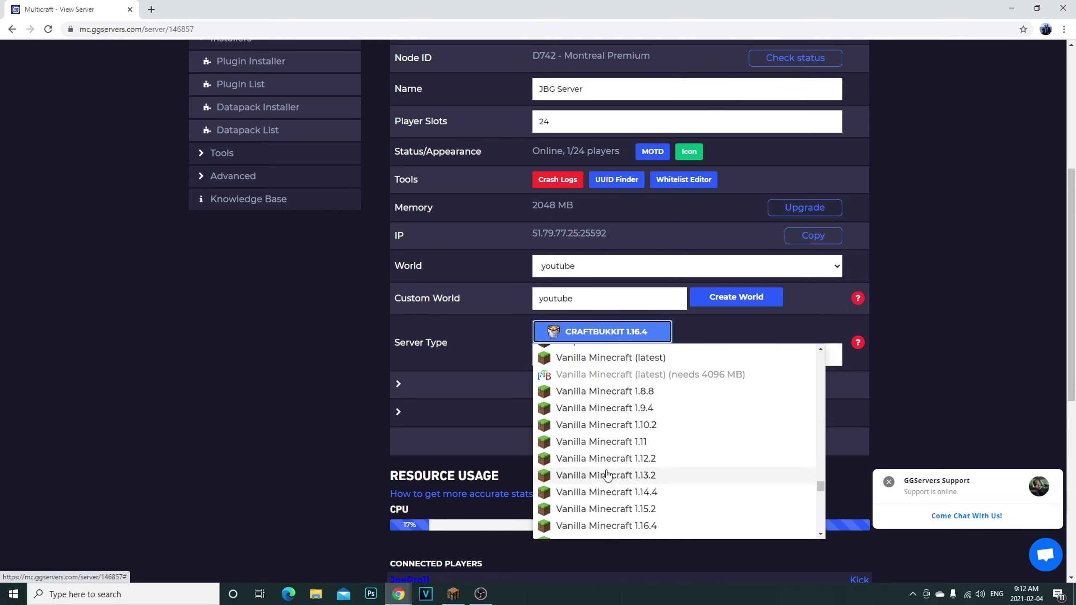
pyautogui.scroll(5, 609, 474)
pyautogui.scroll(10, 607, 475)
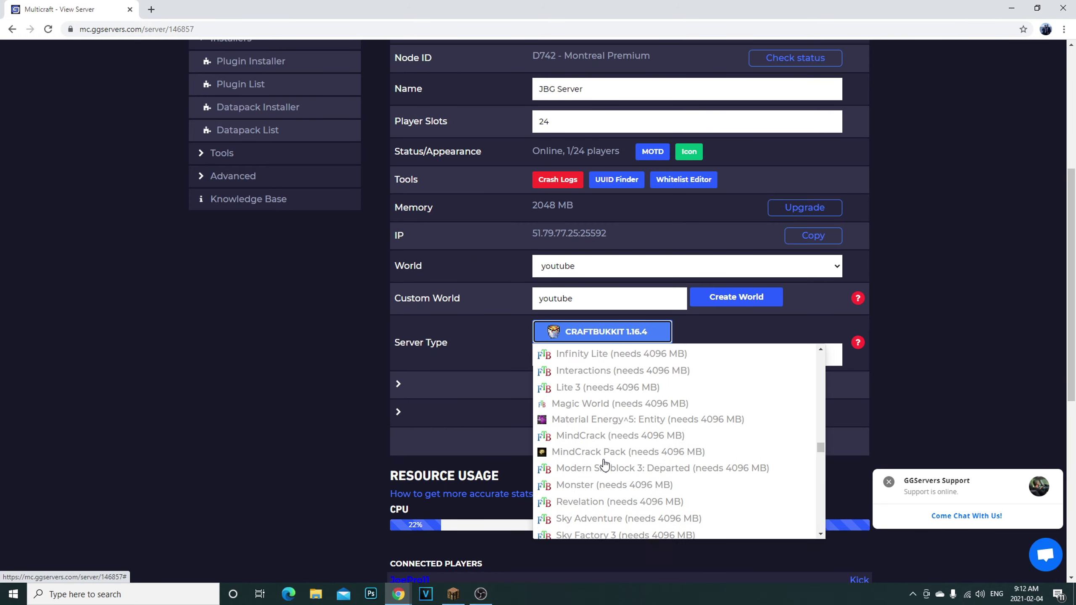
pyautogui.scroll(10, 605, 465)
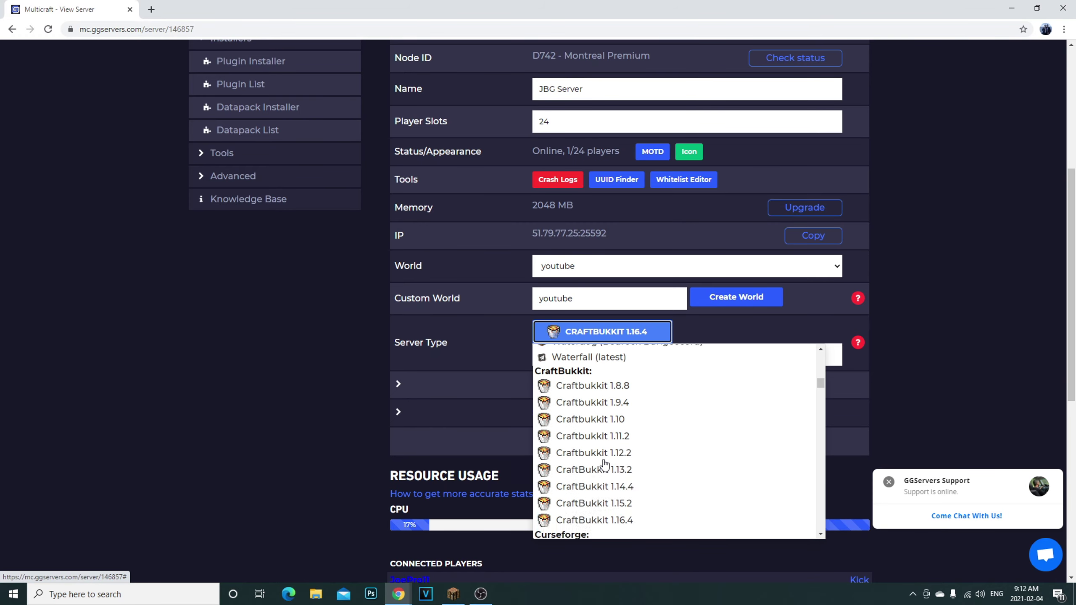
pyautogui.scroll(-3, 604, 464)
pyautogui.scroll(3, 604, 464)
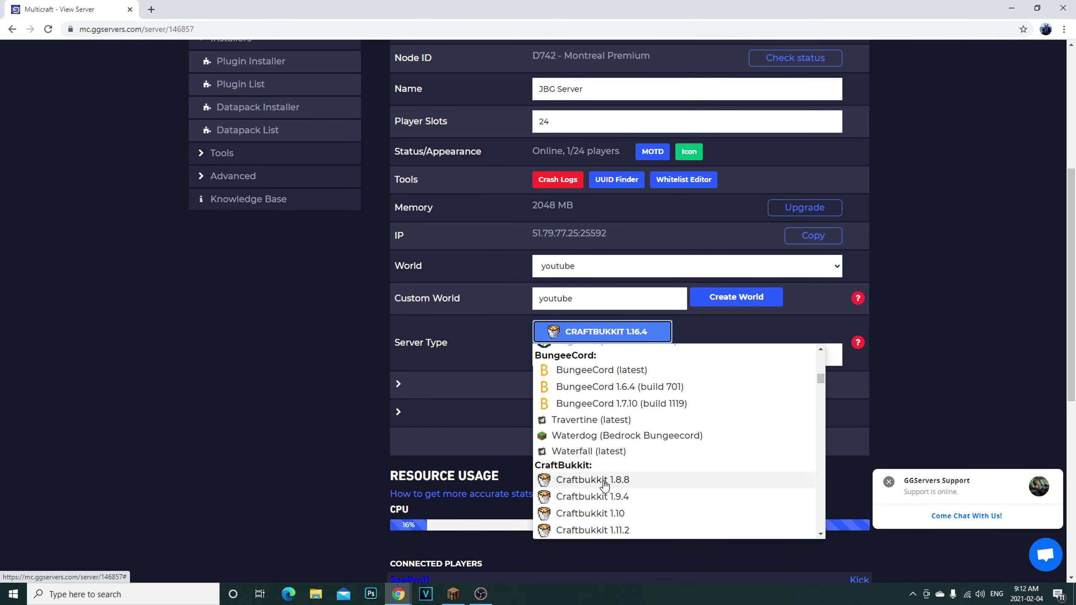
pyautogui.scroll(-3, 621, 494)
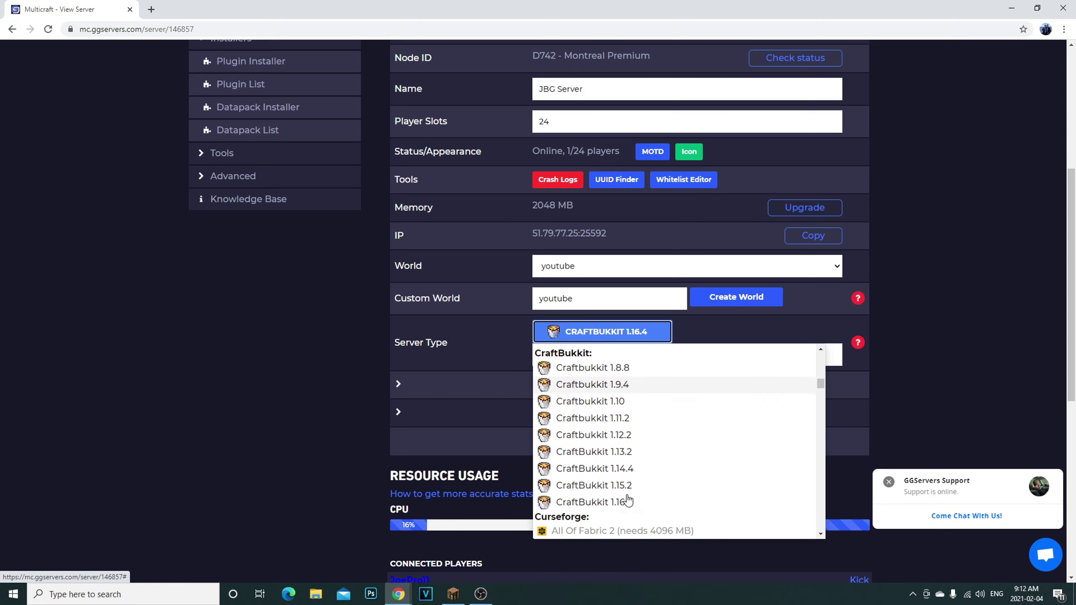
pyautogui.click(207, 433)
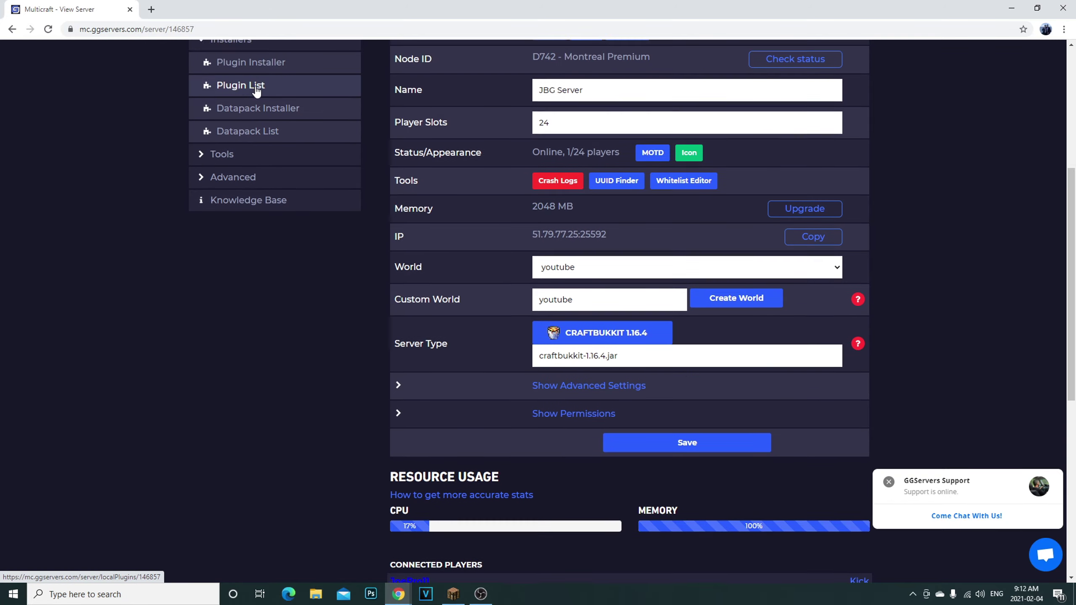
pyautogui.scroll(1, 256, 90)
pyautogui.click(243, 99)
pyautogui.click(243, 99)
pyautogui.click(264, 113)
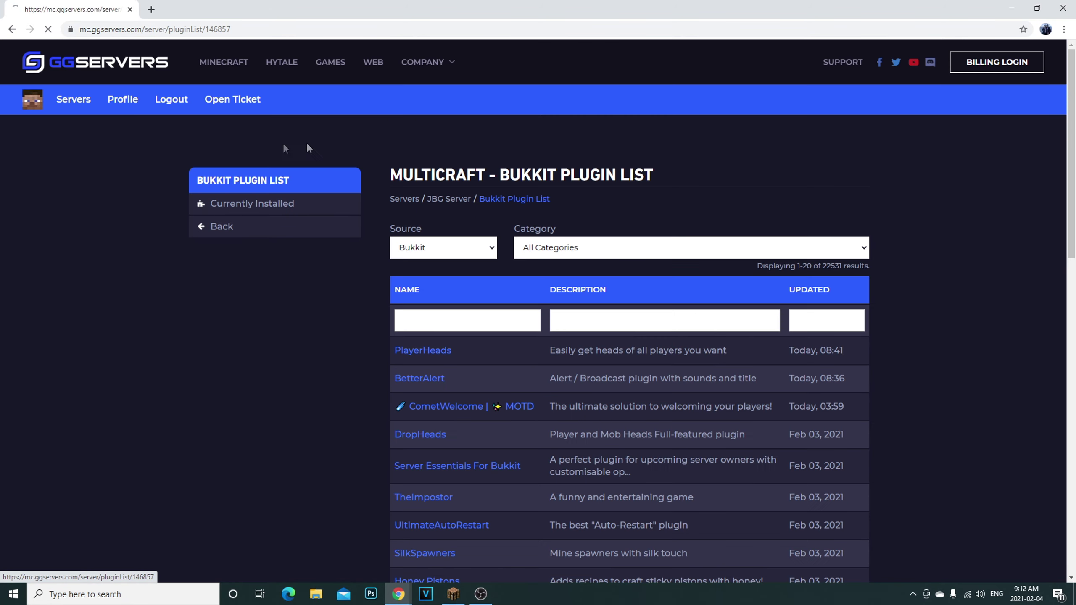
pyautogui.scroll(-3, 460, 311)
pyautogui.scroll(-4, 580, 361)
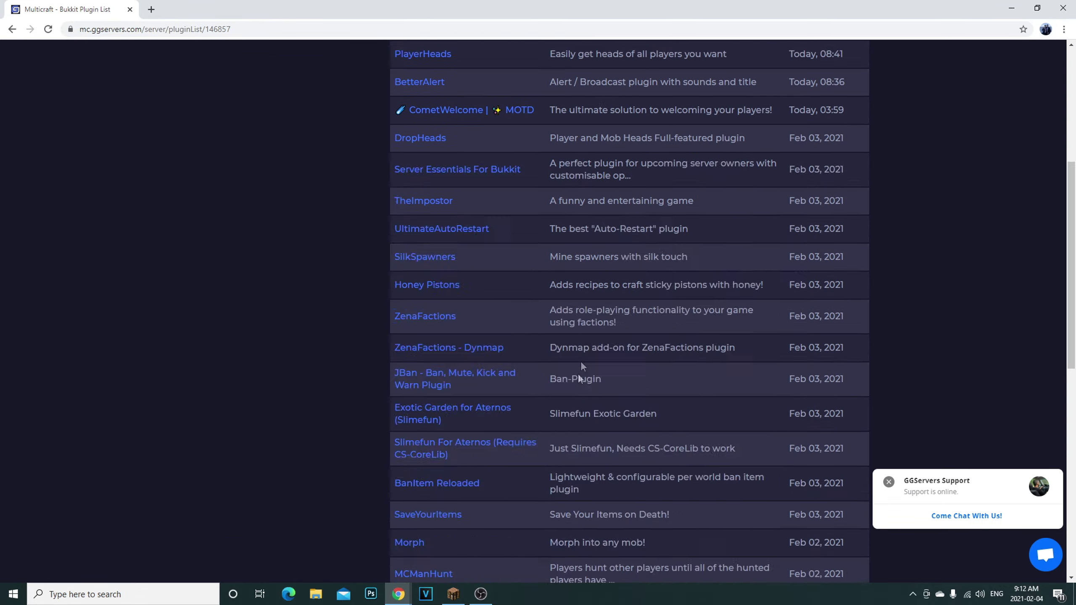
pyautogui.scroll(-9, 553, 385)
pyautogui.scroll(15, 552, 384)
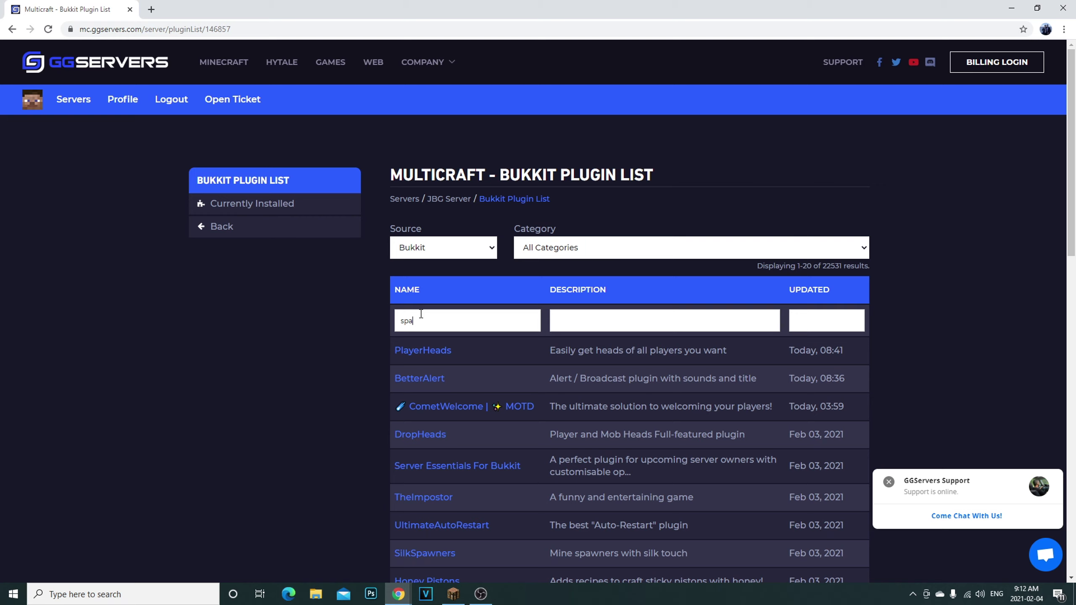
pyautogui.press('Return')
pyautogui.scroll(-3, 421, 322)
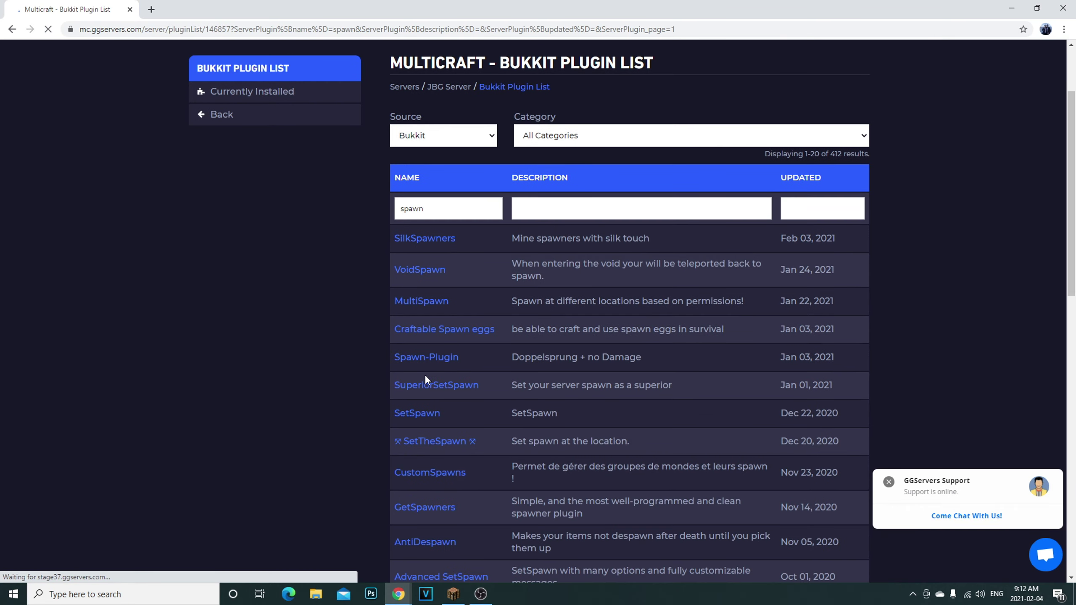
pyautogui.click(415, 241)
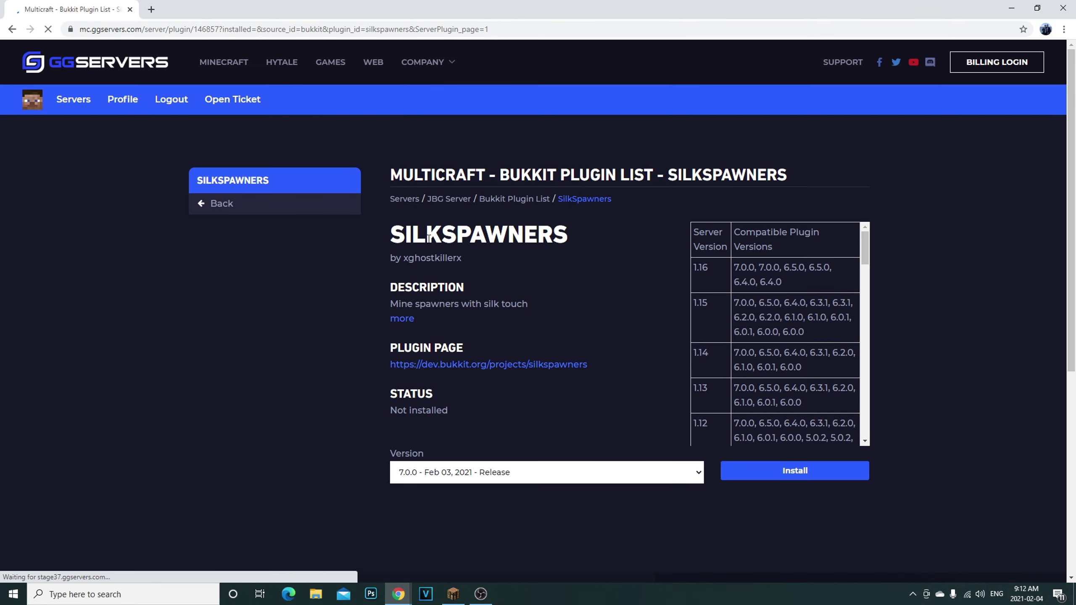
pyautogui.click(213, 210)
pyautogui.click(212, 207)
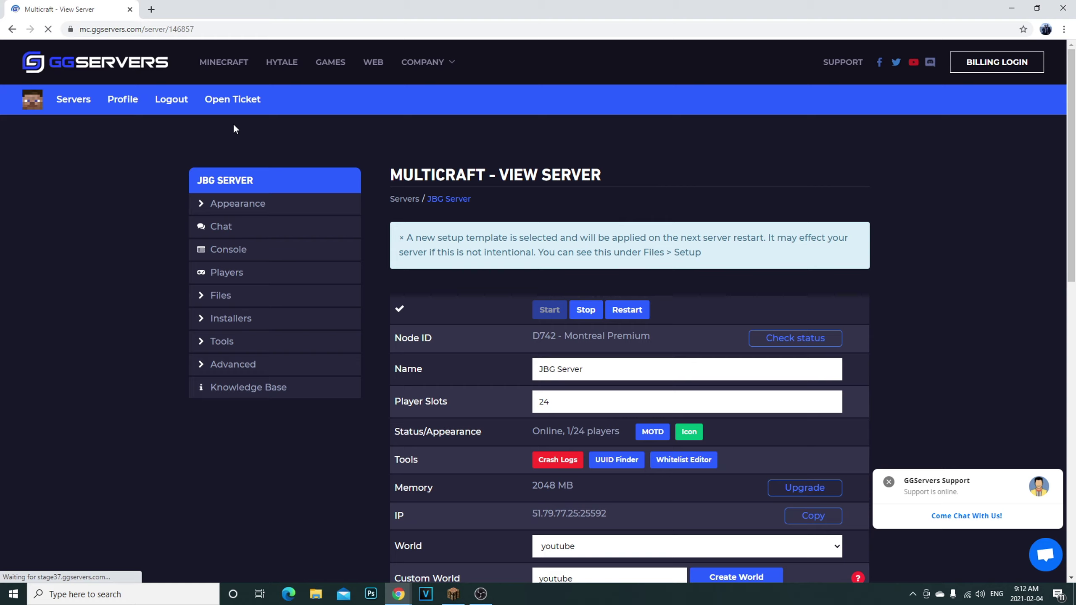
# - Return to the Multicraft home page via the GGServers logo
pyautogui.click(82, 67)
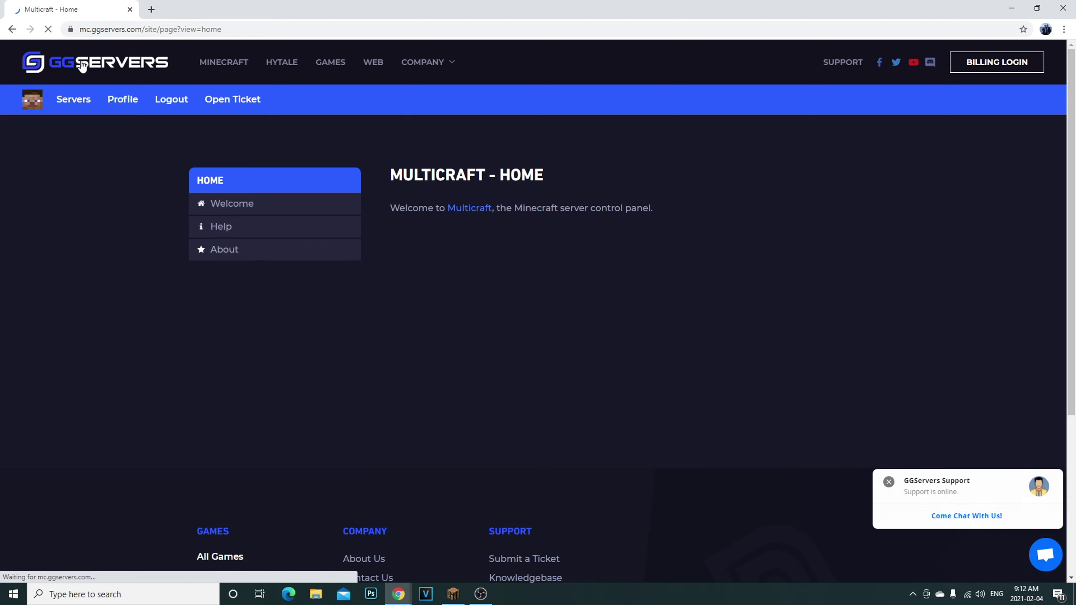